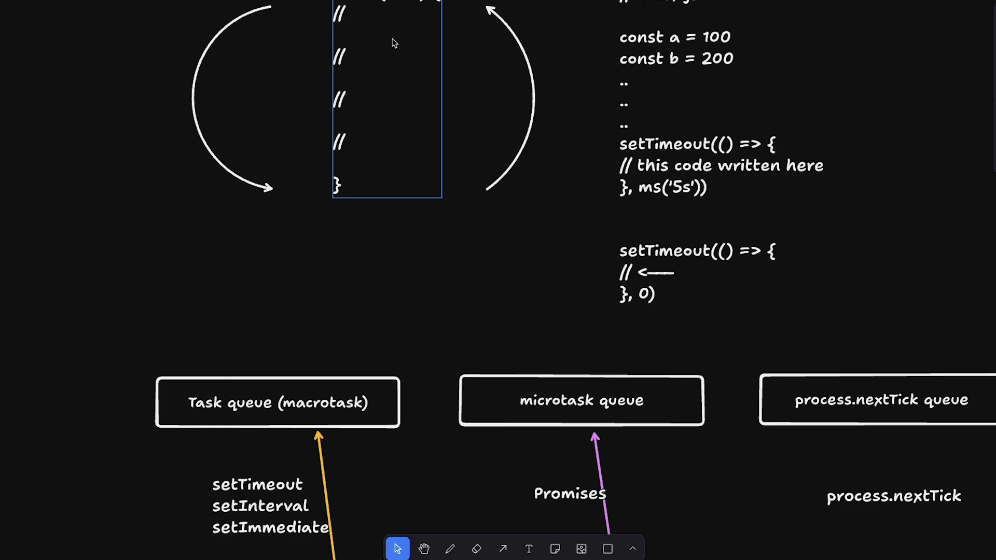
Examine the macrotask, microtask and process.nextTick queue boxes beneath the event loop diagram
drag(357, 38, 350, 44)
click(292, 321)
click(571, 416)
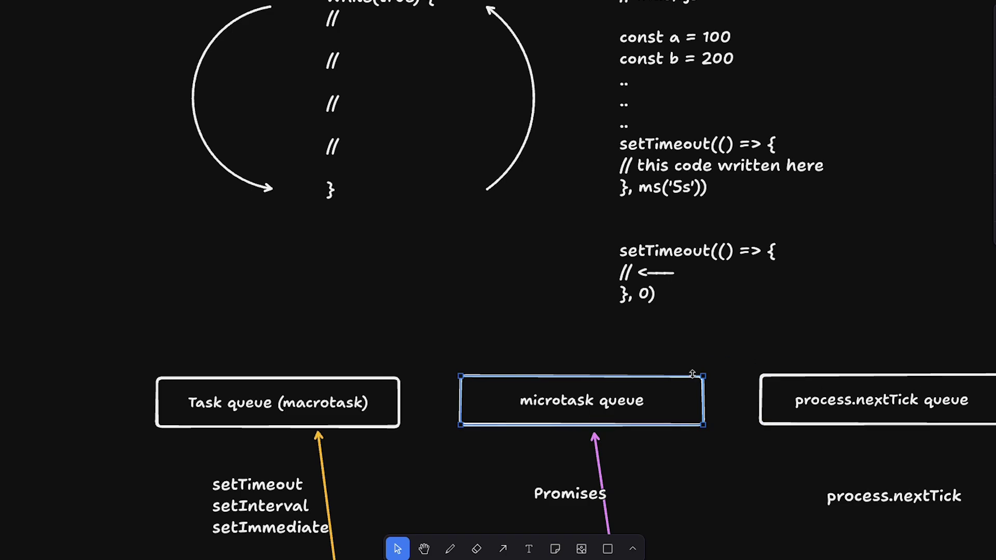
click(590, 356)
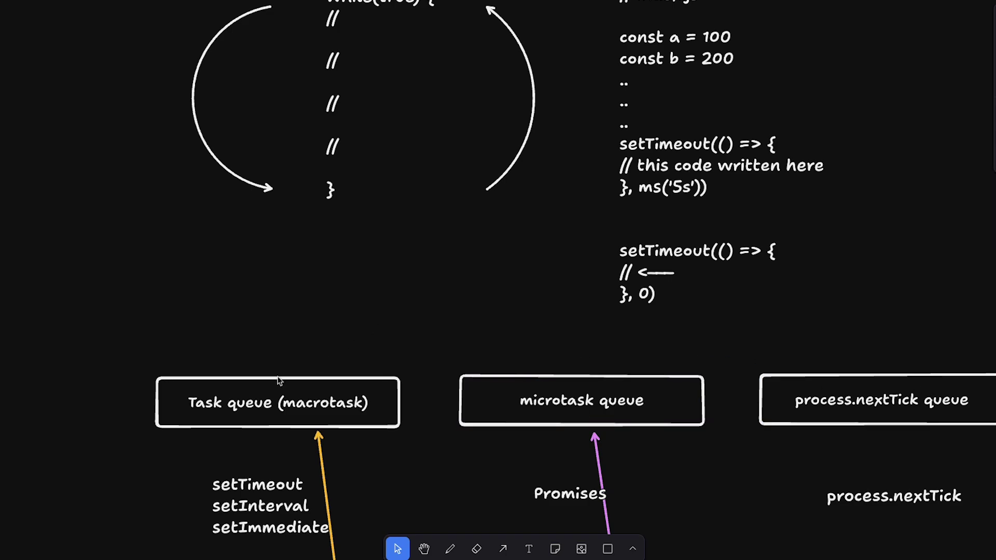
scroll(621, 391, right, 5)
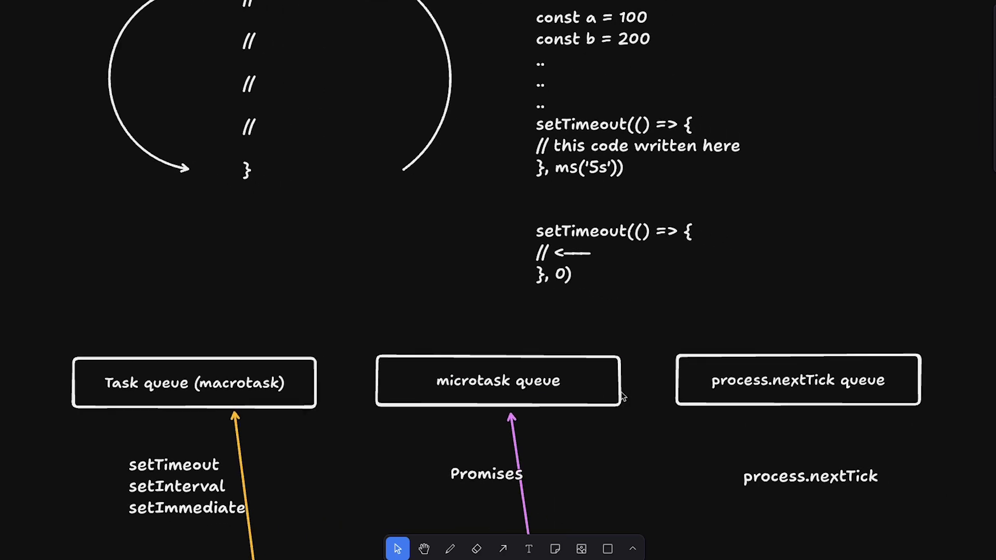
click(728, 380)
scroll(736, 387, down, 5)
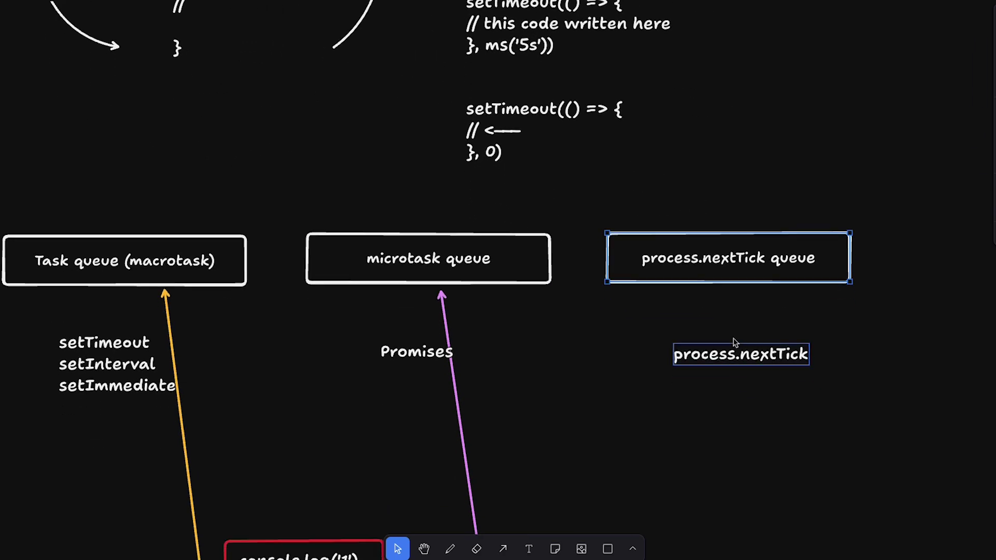
scroll(689, 367, up, 4)
scroll(444, 307, up, 1)
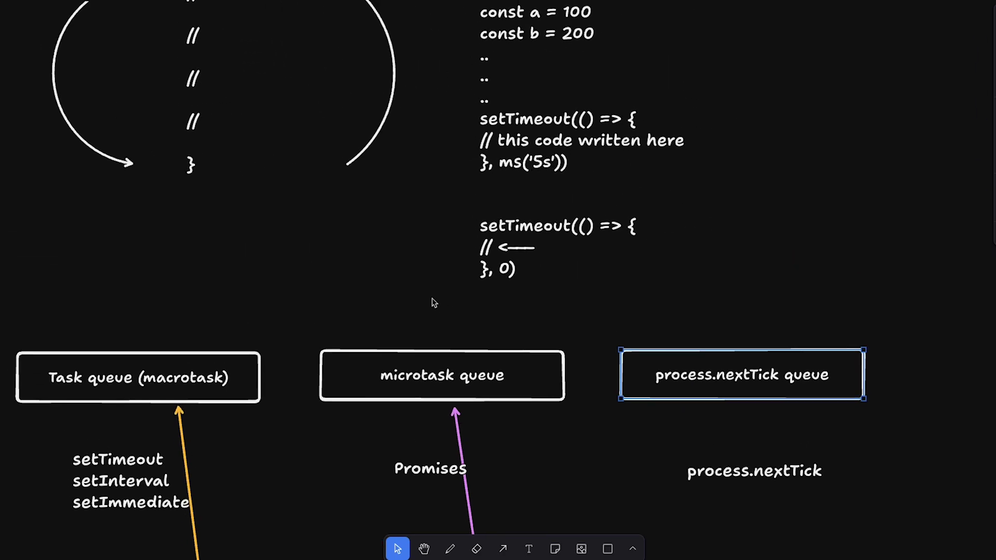
Add a process.nextTick(() => { console.log(4) }) block below the Promise.resolve code, with the inner line indented
scroll(708, 388, down, 10)
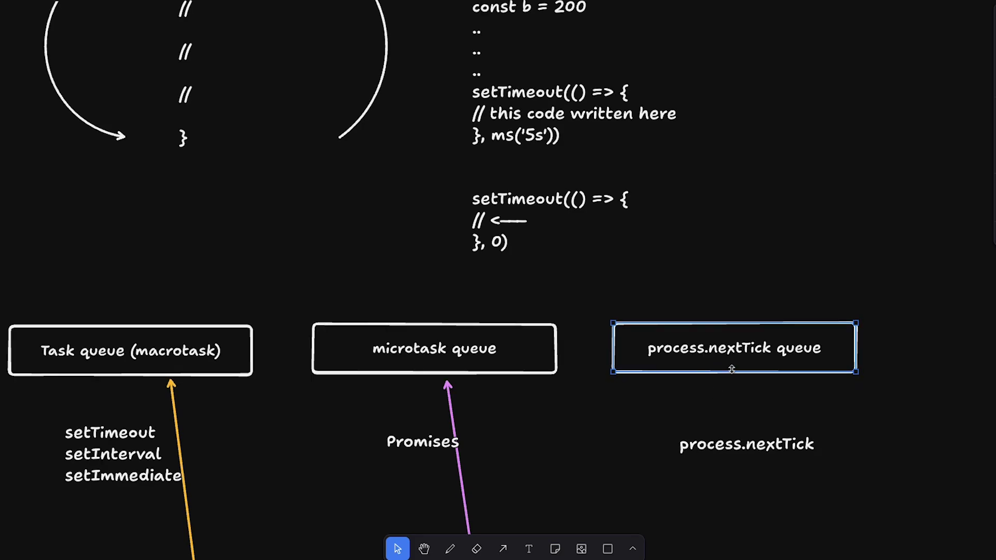
double_click(418, 362)
key(Right)
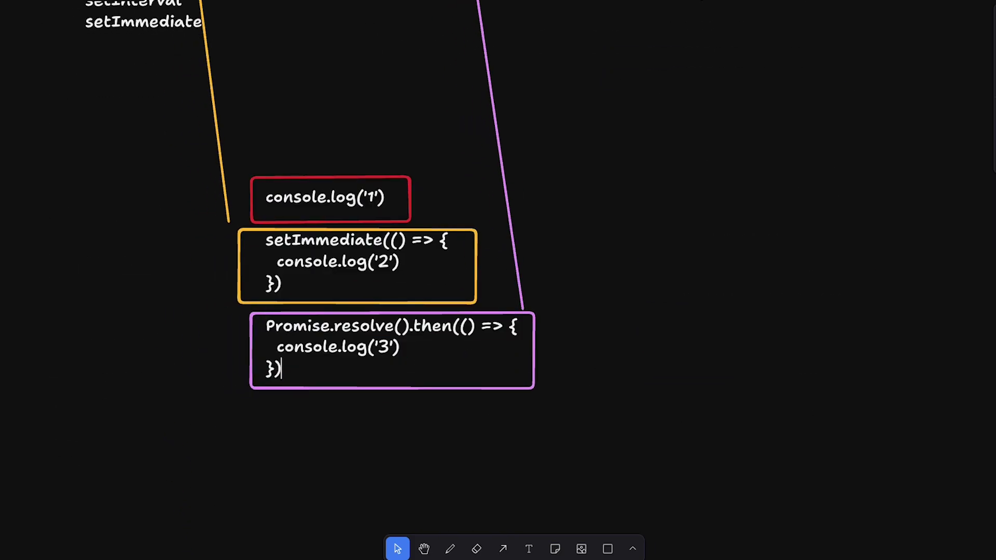
text(process.nex)
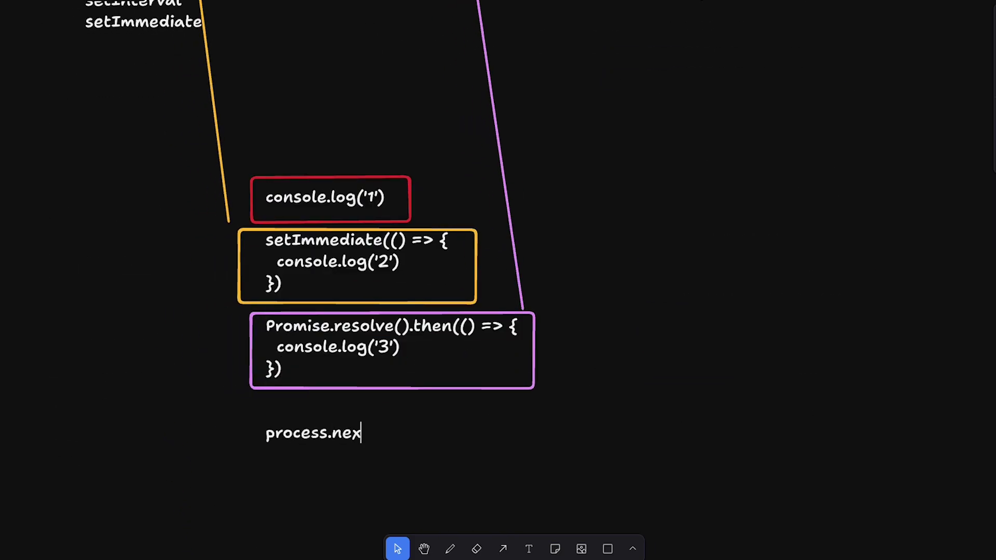
text(tTick(() => {)
key(Return)
key(Return)
text(}))
key(Up)
text(cons)
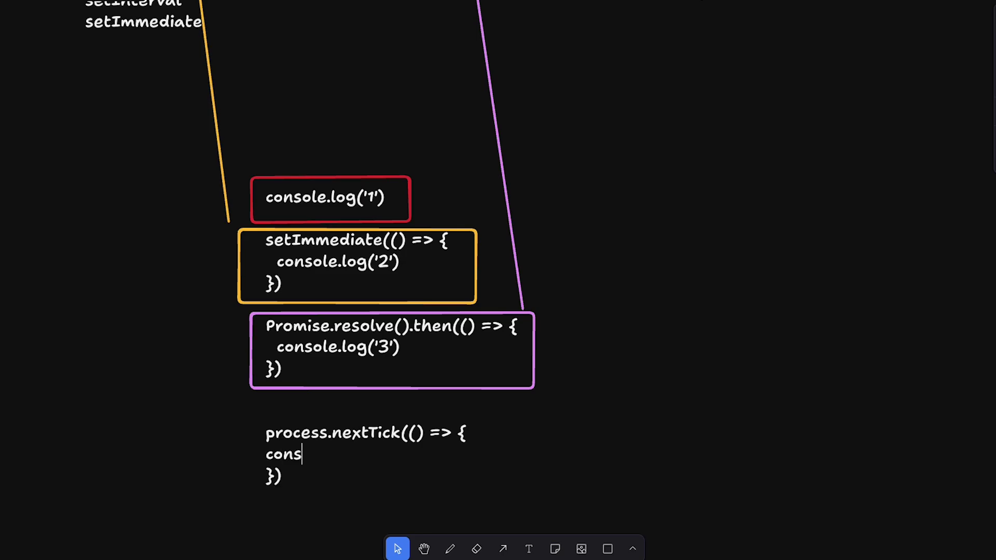
text(ole.log(4))
key(Home)
Frame the process.nextTick code with a blue rectangle and draw a blue arrow from it up to the process.nextTick label
scroll(642, 406, down, 2)
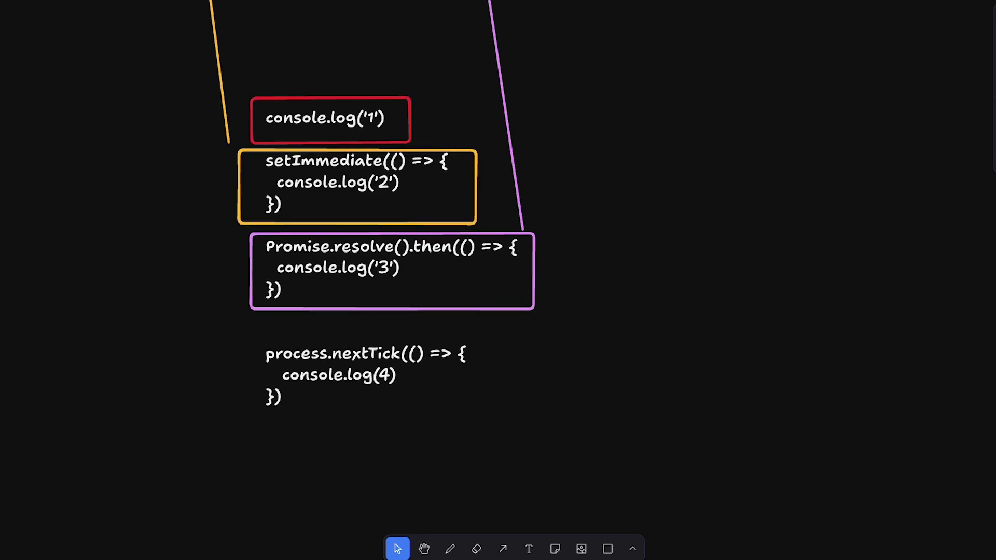
click(608, 550)
mouse_move(247, 325)
mouse_down()
mouse_move(499, 440)
mouse_move(515, 421)
mouse_up()
scroll(514, 420, up, 2)
scroll(515, 421, right, 3)
key(a)
drag(397, 449, 621, 19)
Move the while(true) loop text together with its two curved arrows down beside the framed code snippets
scroll(644, 154, up, 5)
scroll(636, 241, down, 1)
scroll(587, 320, up, 1)
scroll(586, 320, left, 2)
scroll(585, 316, down, 5)
scroll(325, 254, up, 7)
scroll(326, 253, left, 5)
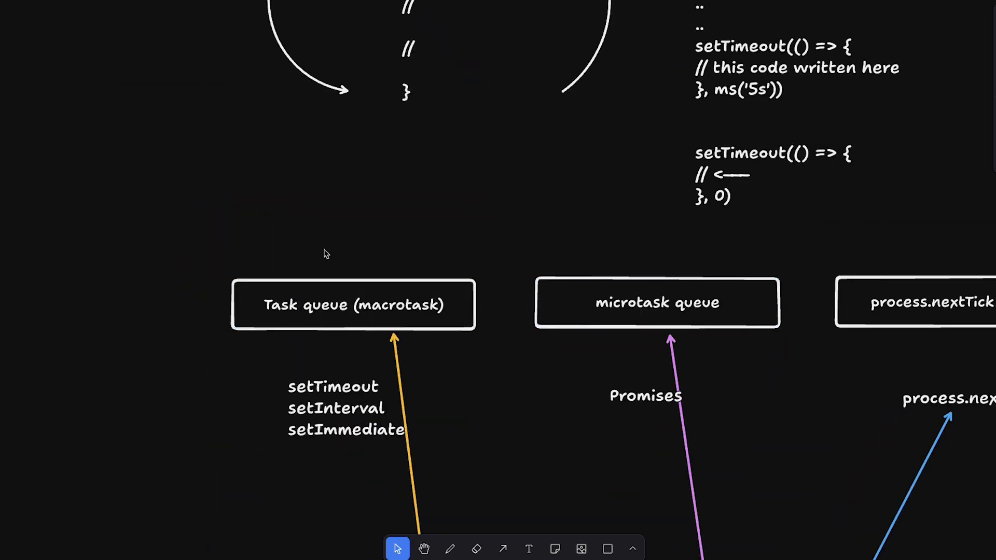
scroll(326, 254, up, 5)
drag(255, 170, 629, 406)
drag(479, 289, 426, 477)
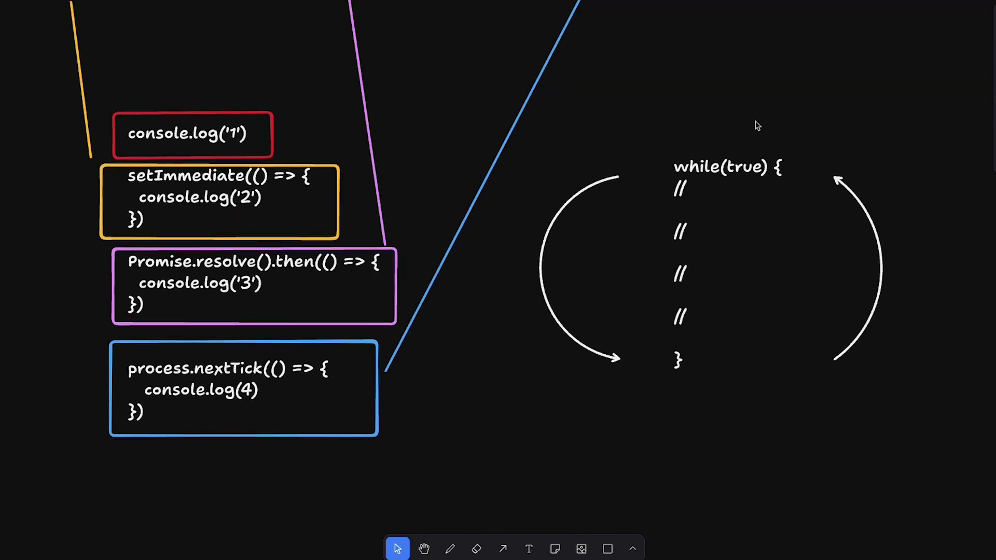
scroll(757, 125, up, 1)
scroll(756, 125, right, 1)
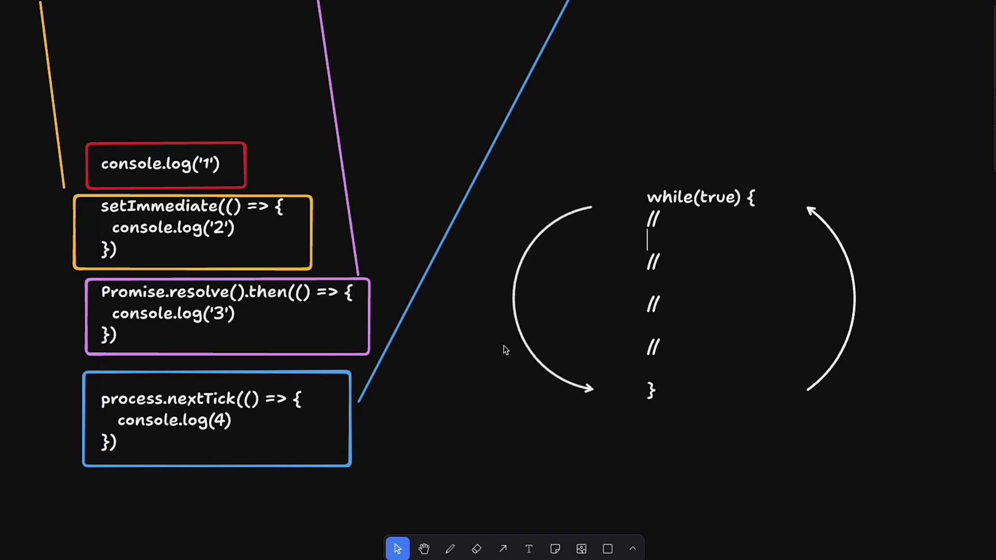
drag(662, 216, 650, 213)
click(994, 41)
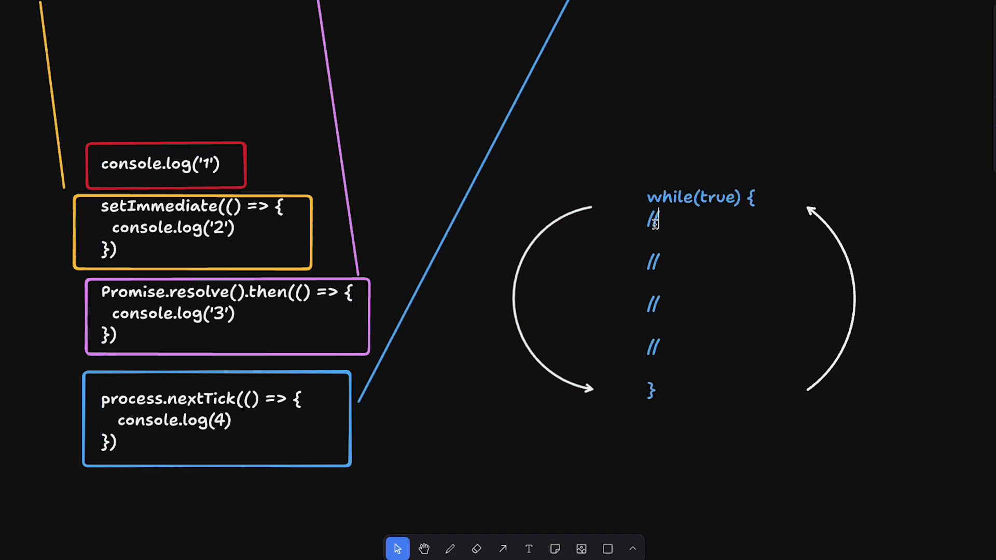
key(ctrl+a)
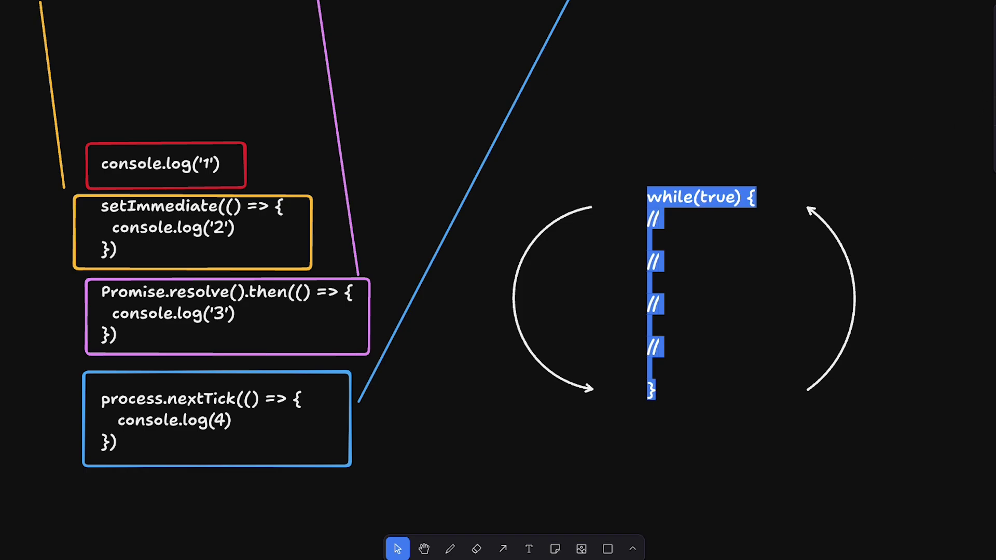
click(656, 167)
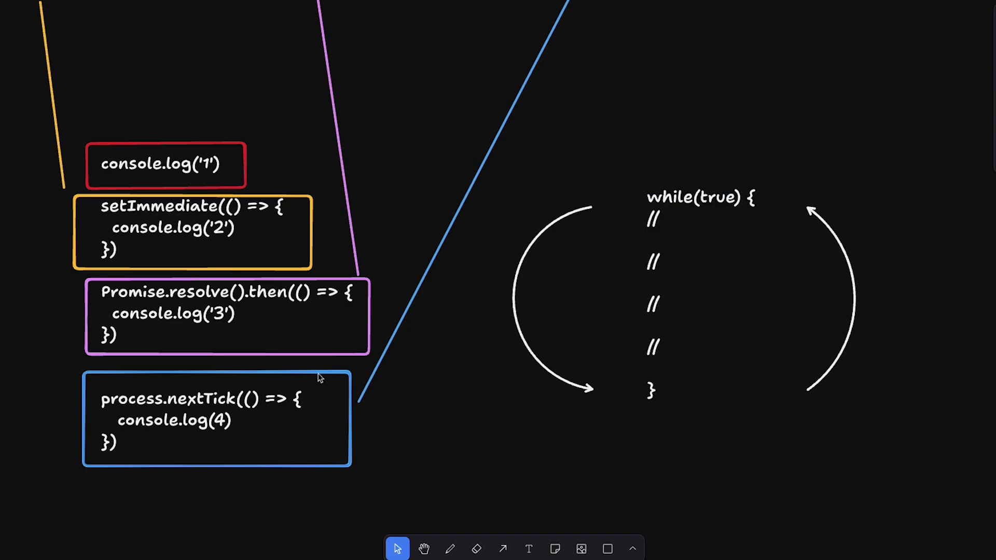
Draw a blue arrow from the process.nextTick box to the first comment line in the while(true) loop
click(503, 548)
mouse_move(358, 421)
mouse_down()
mouse_move(600, 217)
mouse_move(642, 221)
mouse_up()
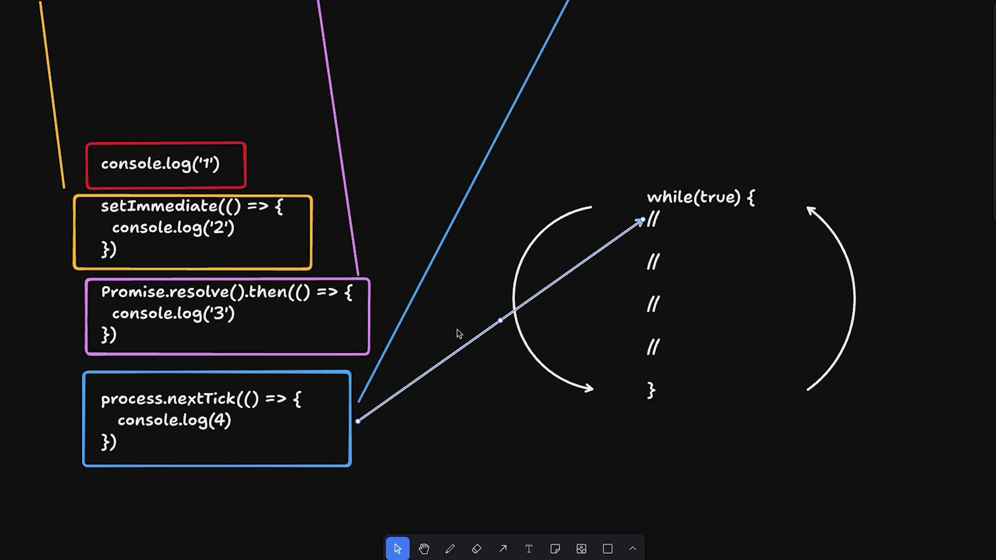
click(89, 406)
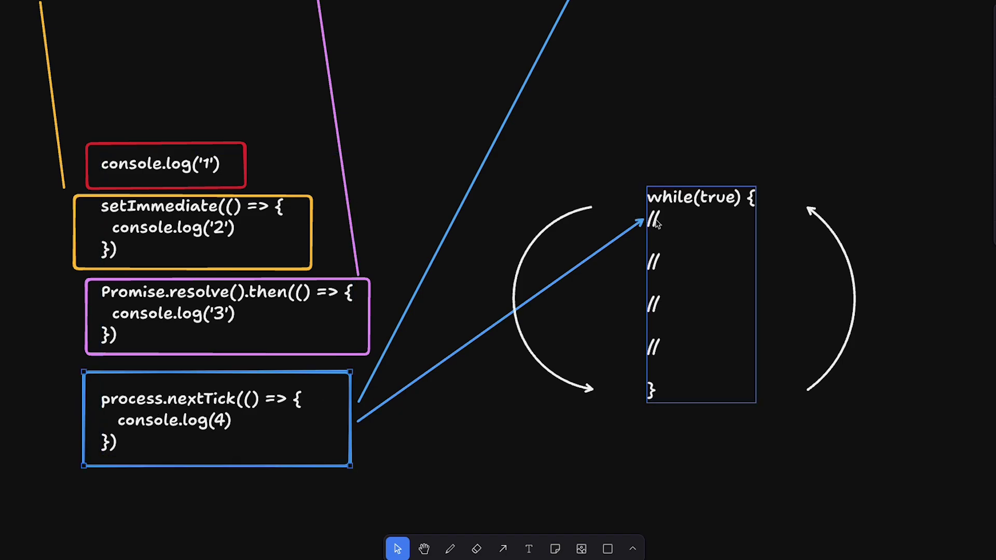
Nudge the purple Promise frame slightly and paste a copy of the Promise.resolve().then code block beneath the original
click(87, 315)
mouse_move(95, 315)
mouse_down()
mouse_move(80, 311)
mouse_move(91, 315)
mouse_up()
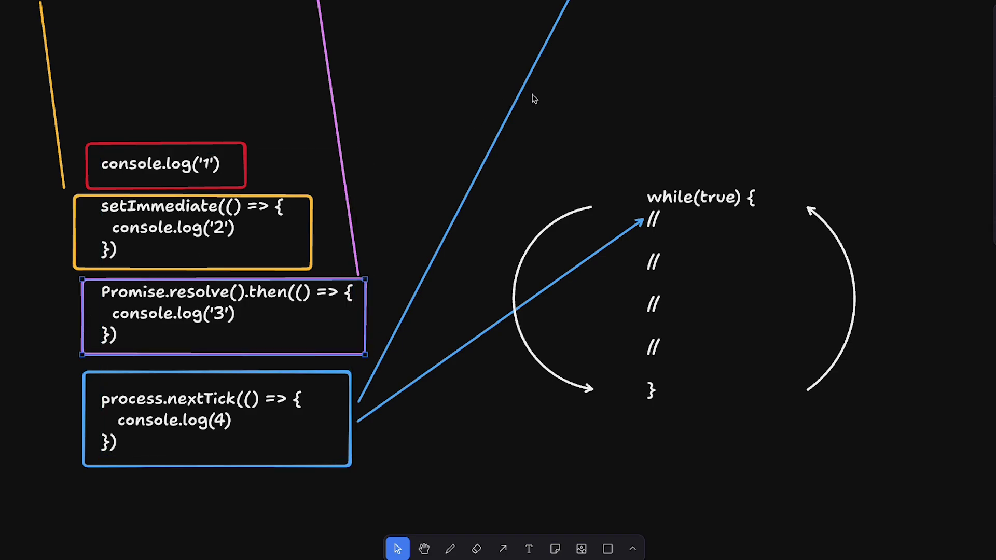
double_click(127, 335)
drag(127, 335, 104, 294)
key(ctrl+c)
click(242, 339)
key(Return)
key(Return)
key(ctrl+v)
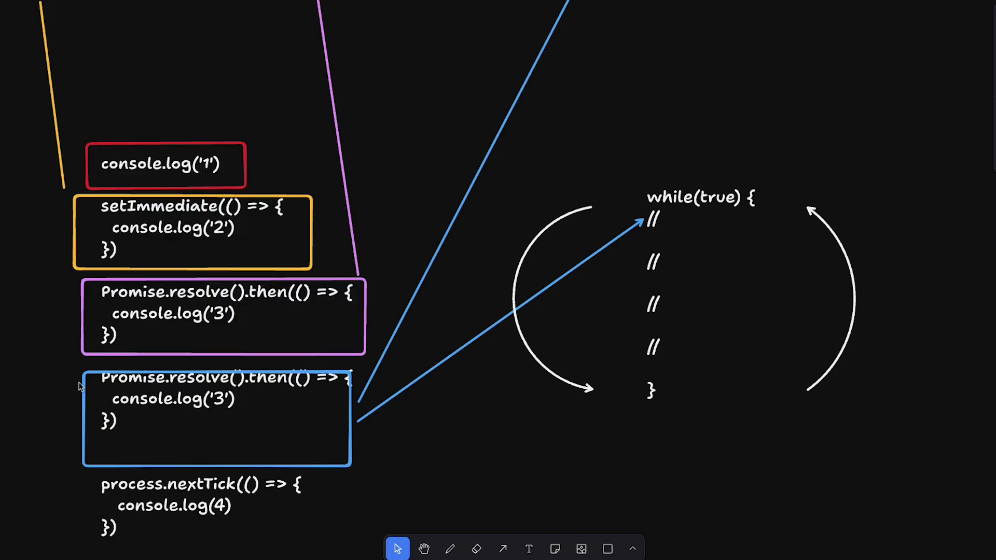
Move the blue rectangle down around the process.nextTick code and frame the copied Promise block with a purple rectangle
drag(82, 392, 79, 476)
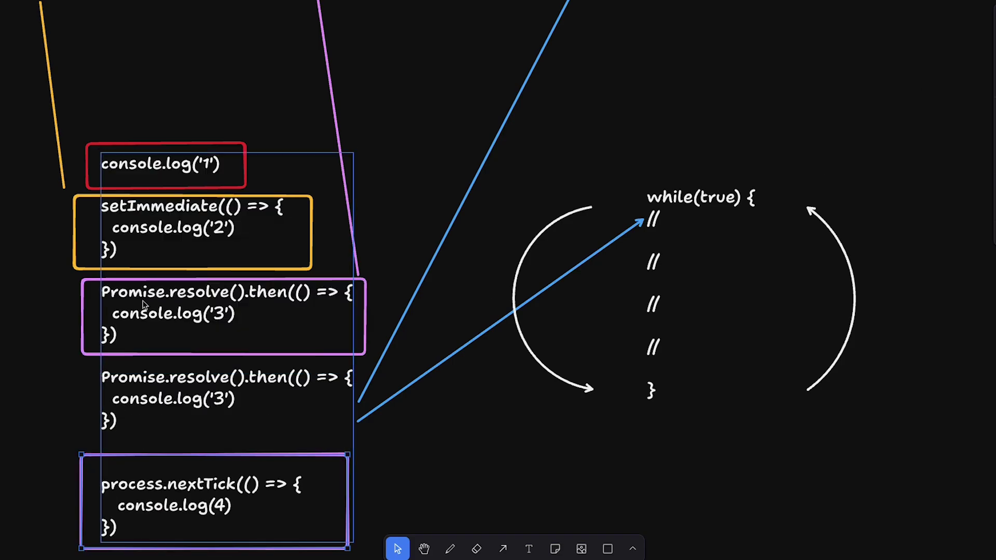
key(r)
drag(78, 363, 359, 443)
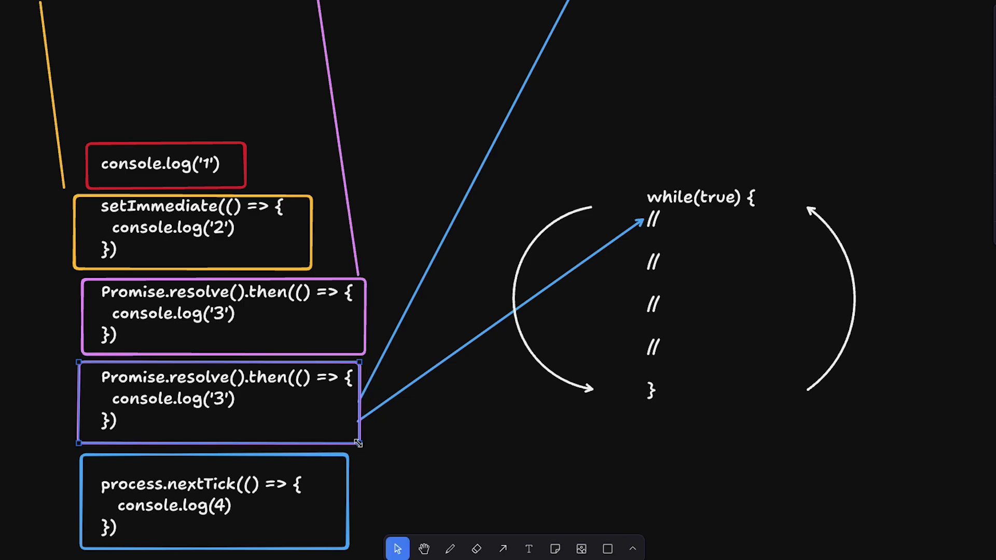
Change the logged value in the second Promise block to '5'
key(a)
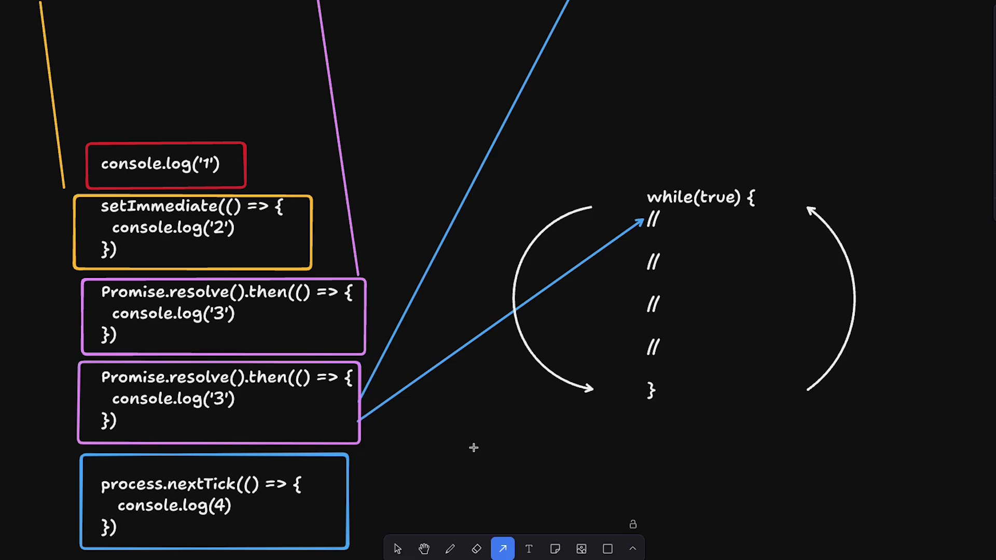
key(v)
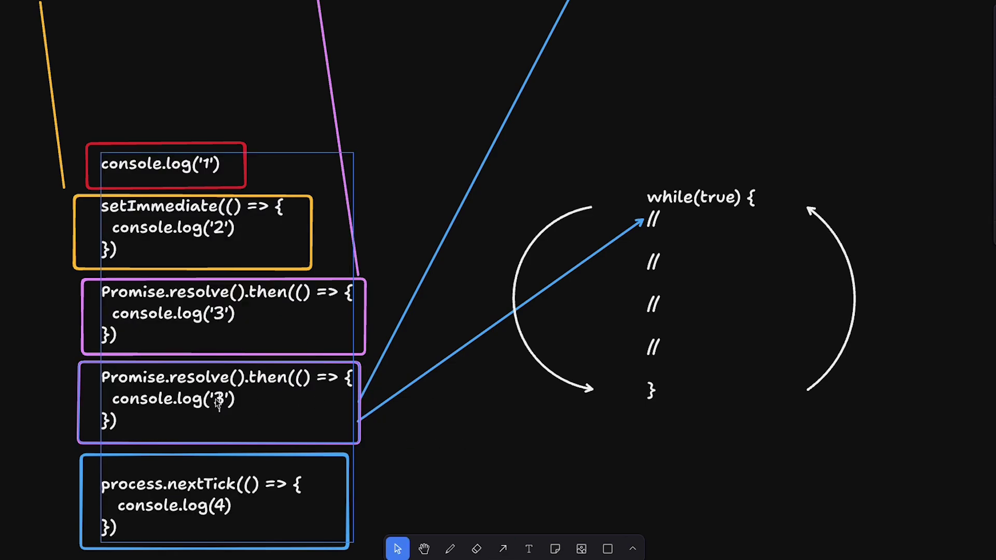
key(Right)
key(BackSpace)
text(5)
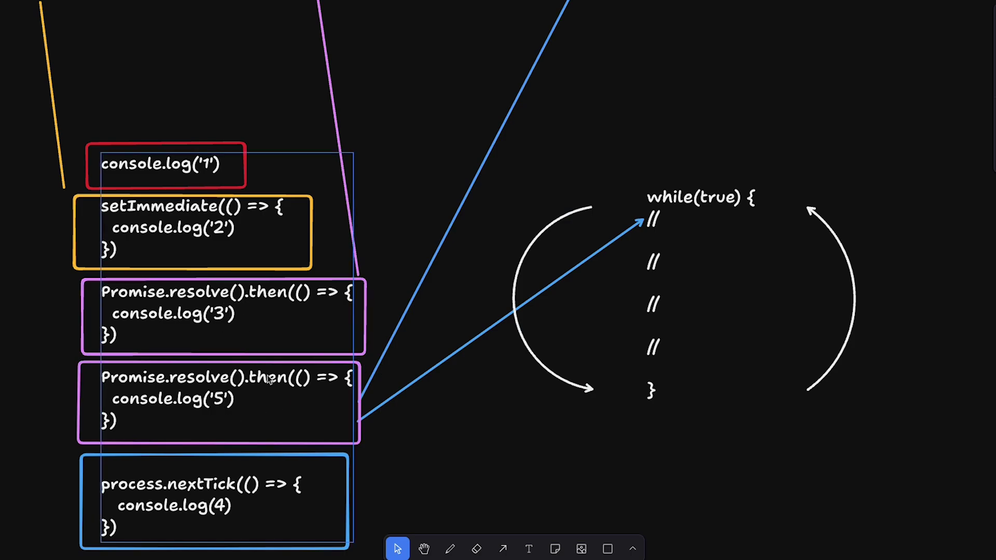
Draw a purple arrow from the first Promise box to the loop's second comment and an orange one from the setImmediate box to the third
click(507, 549)
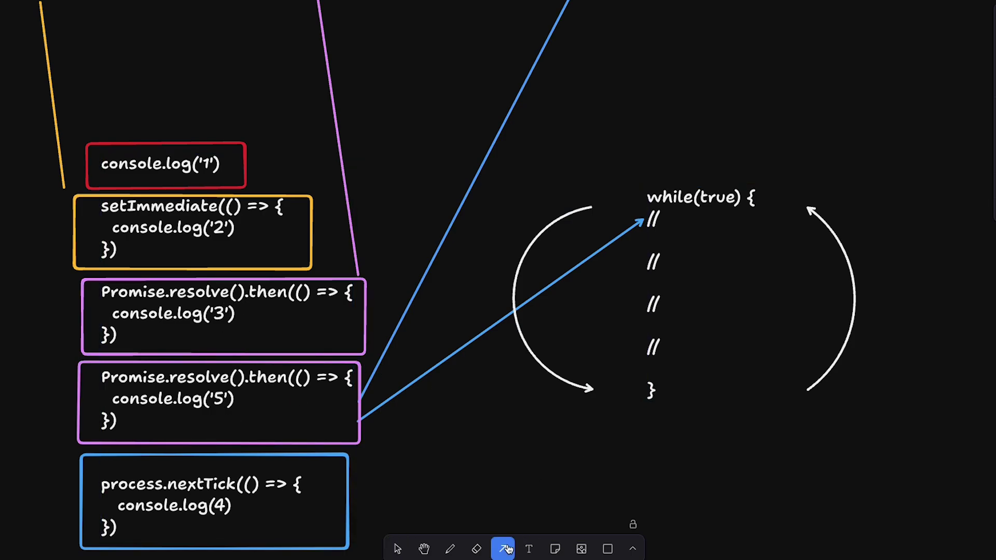
drag(370, 324, 668, 263)
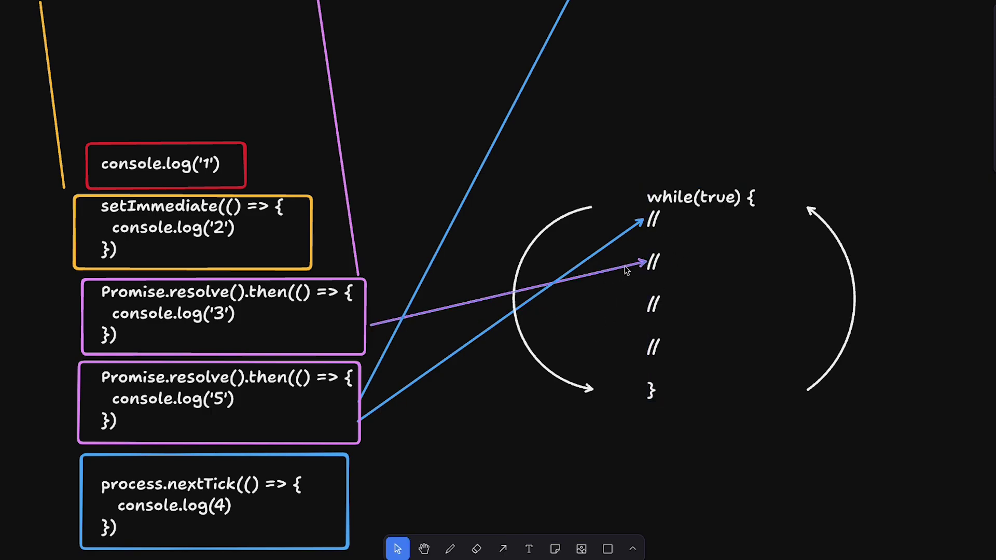
click(503, 548)
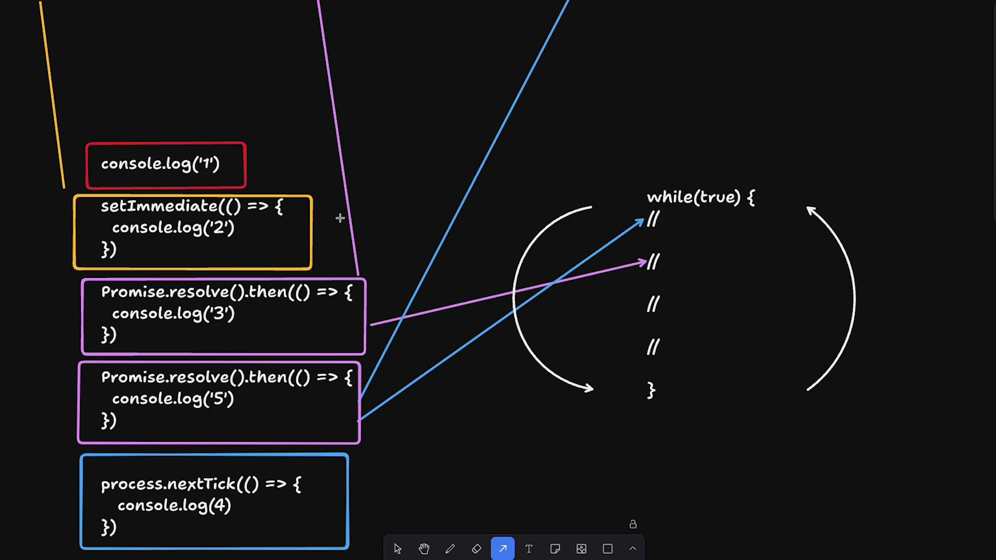
mouse_move(227, 347)
mouse_down()
mouse_move(646, 289)
mouse_move(643, 304)
mouse_up()
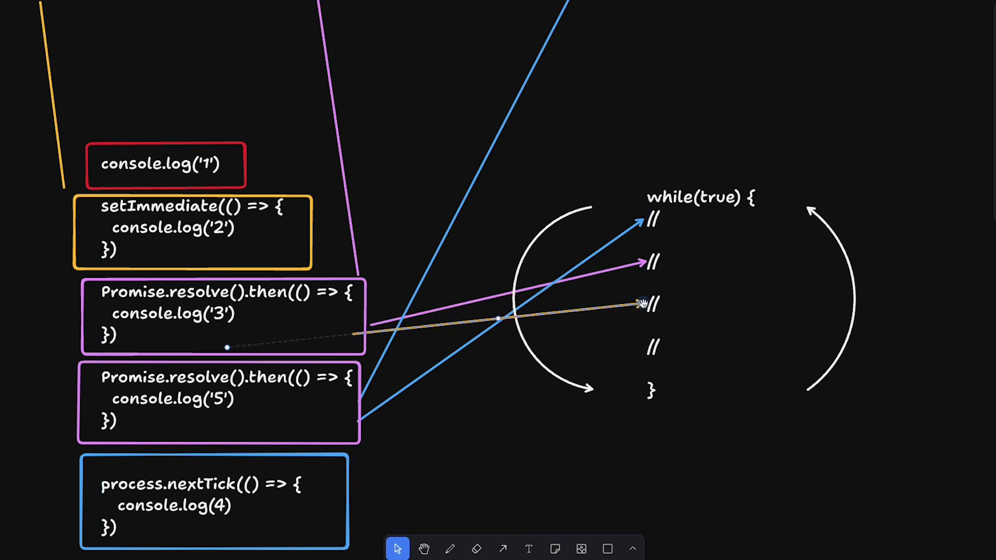
drag(227, 348, 390, 271)
click(381, 265)
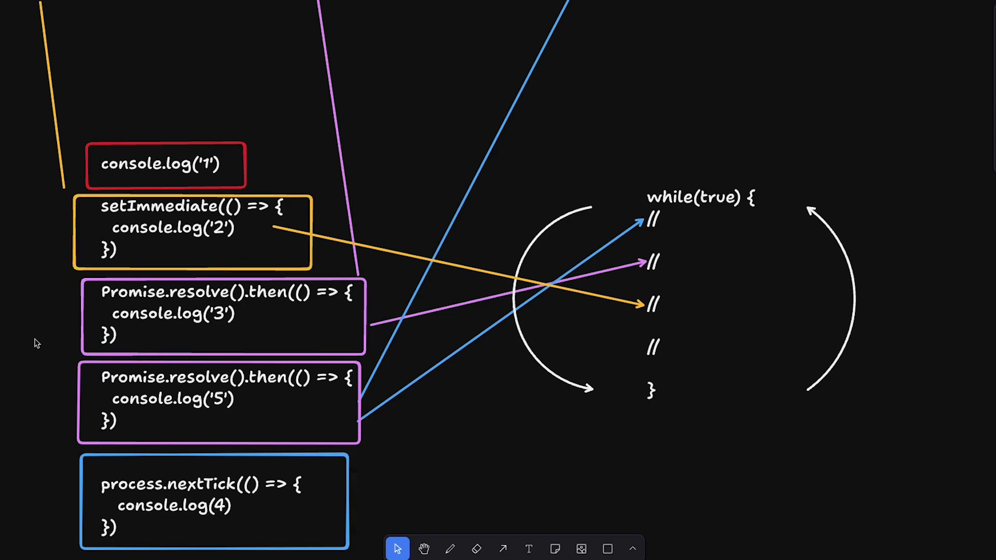
scroll(11, 351, down, 2)
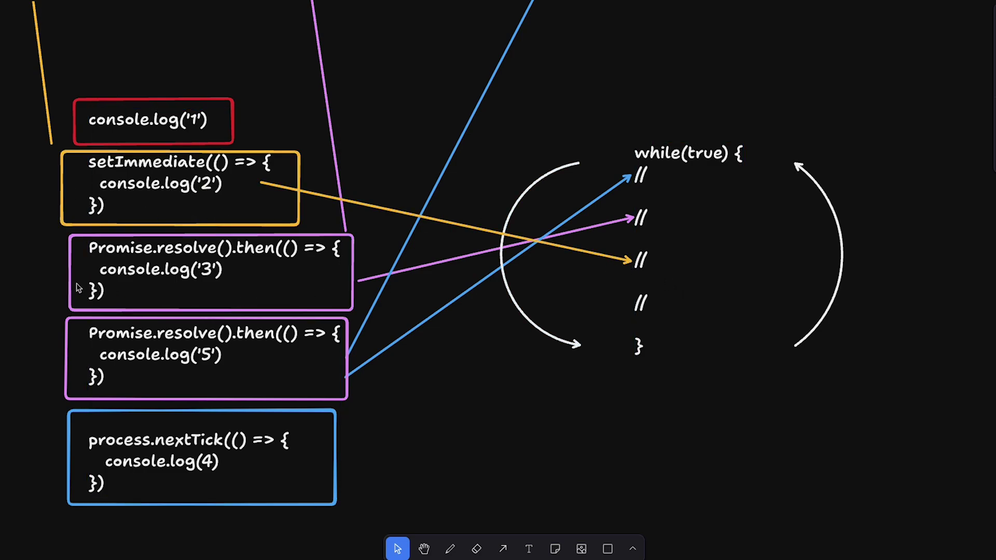
click(69, 353)
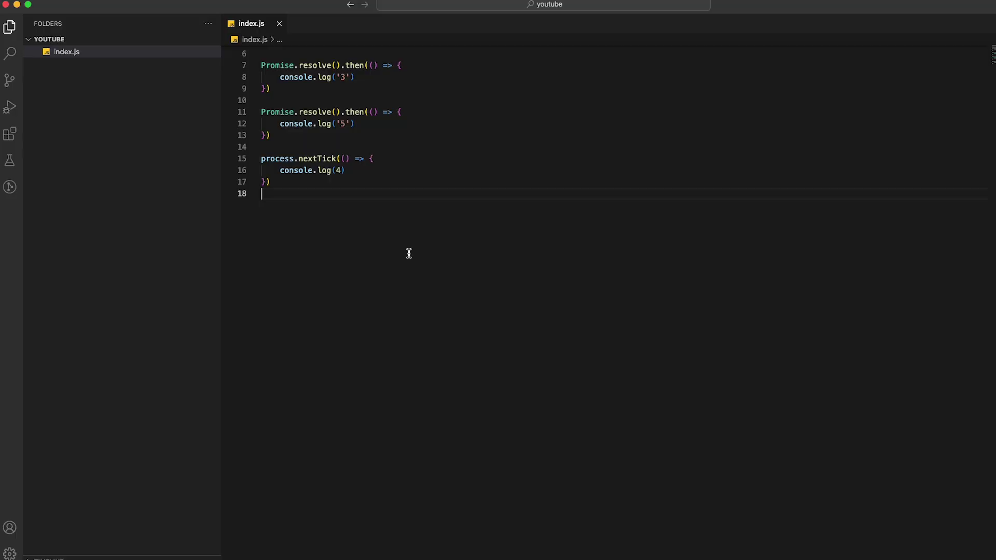
Switch to index.js in Visual Studio Code and run node index.js in a widened terminal, with the file explorer hidden
key(super+b)
scroll(319, 299, up, 2)
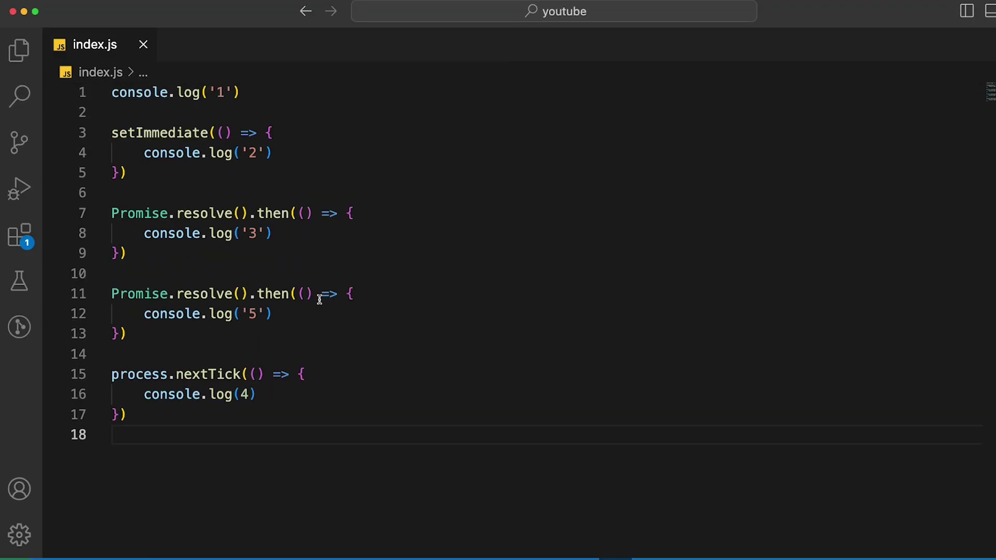
key(ctrl+grave)
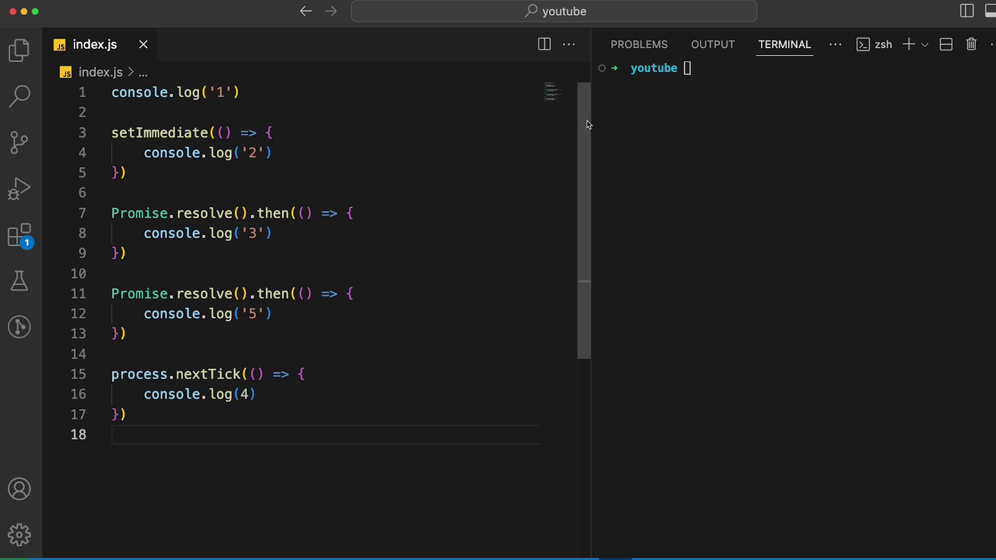
drag(590, 123, 489, 123)
text(node index.js)
key(Return)
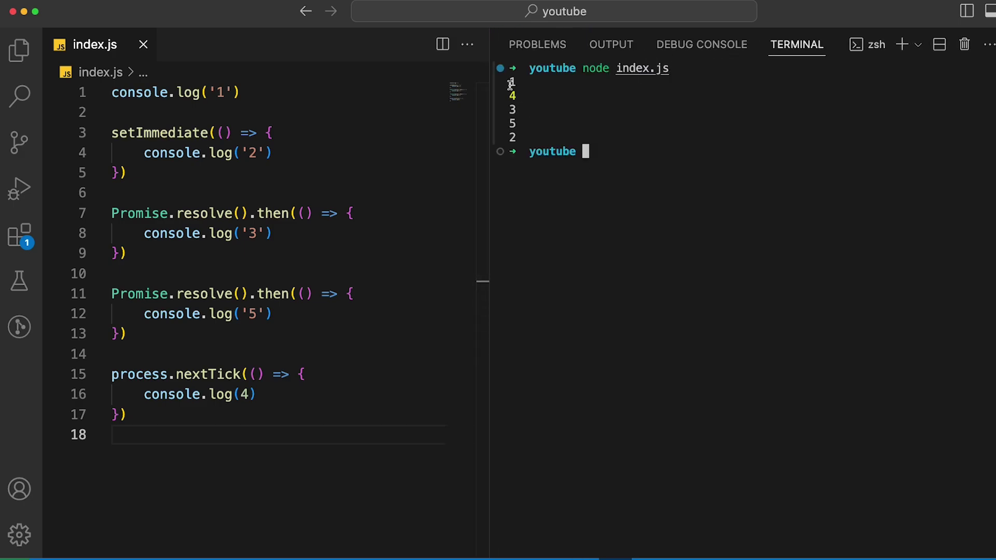
Remove the quotes around the logged values 1, 2, 3 and 5 in index.js and rerun node index.js
drag(208, 93, 217, 93)
key(super+d)
key(BackSpace)
click(218, 253)
click(603, 123)
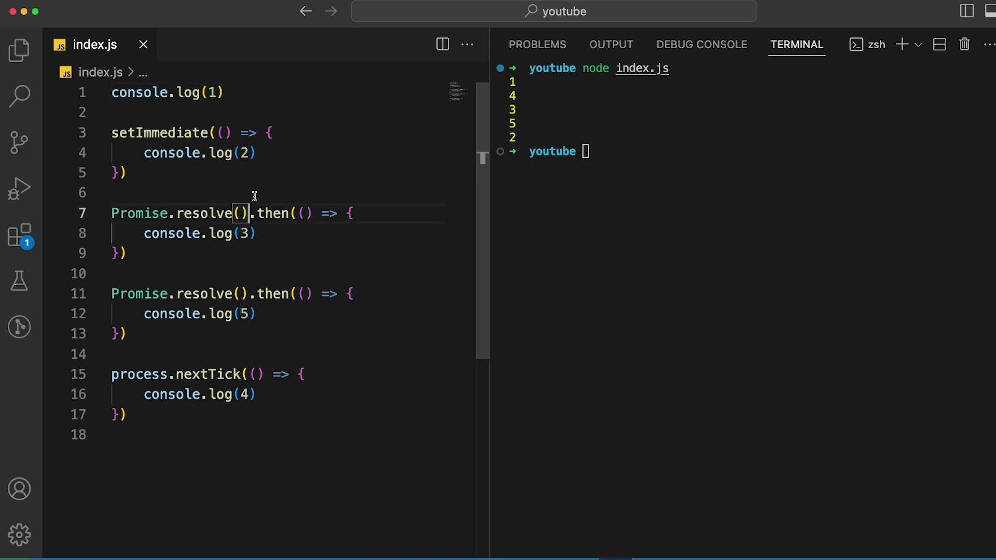
Add the marker comment // <--- after console.log(1) and after console.log(4), saving index.js
click(226, 92)
text(// <---)
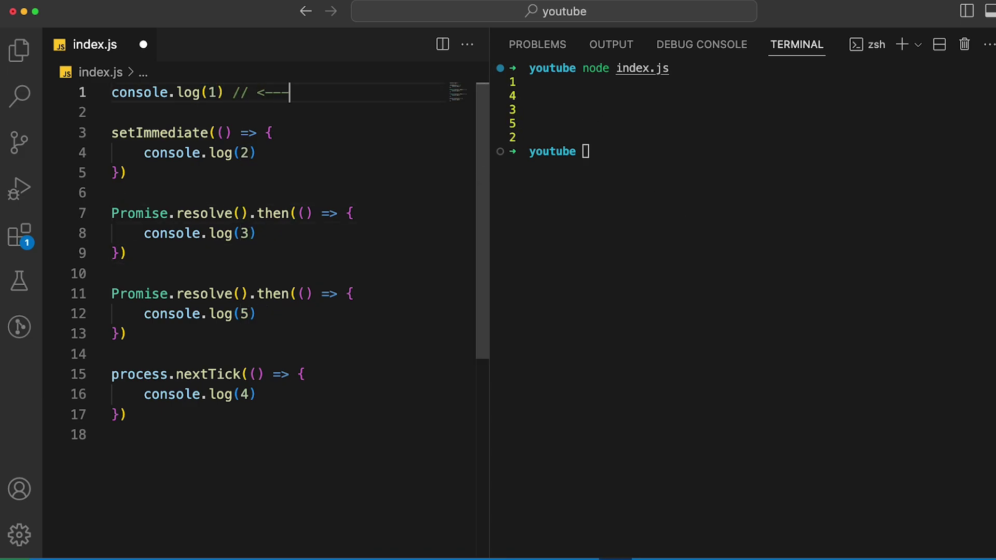
click(213, 171)
key(super+s)
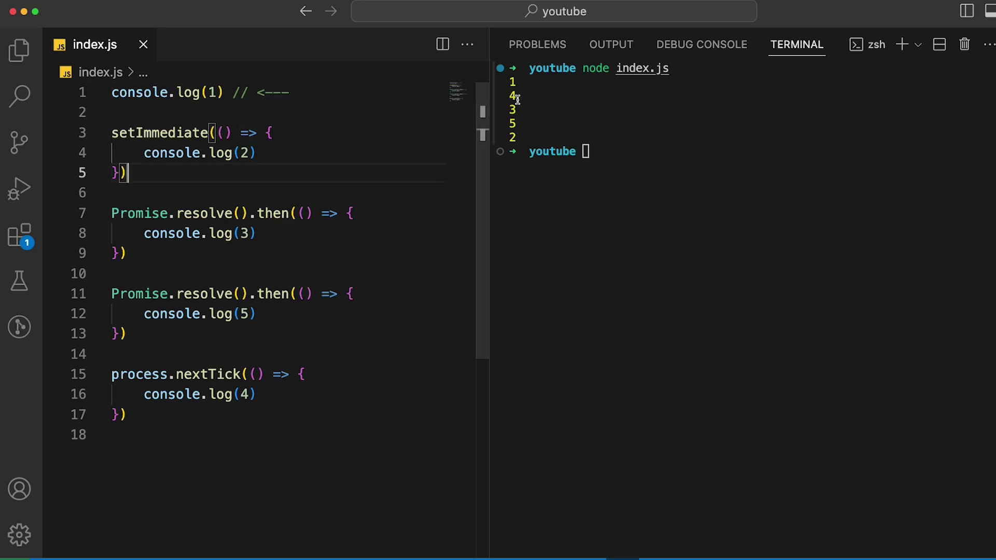
click(272, 405)
click(271, 397)
text(// <)
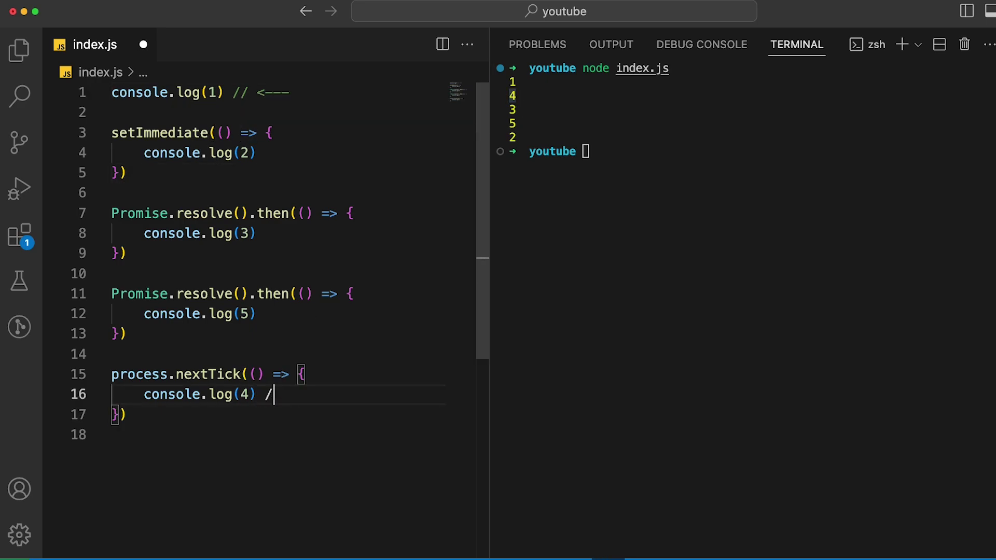
text(---)
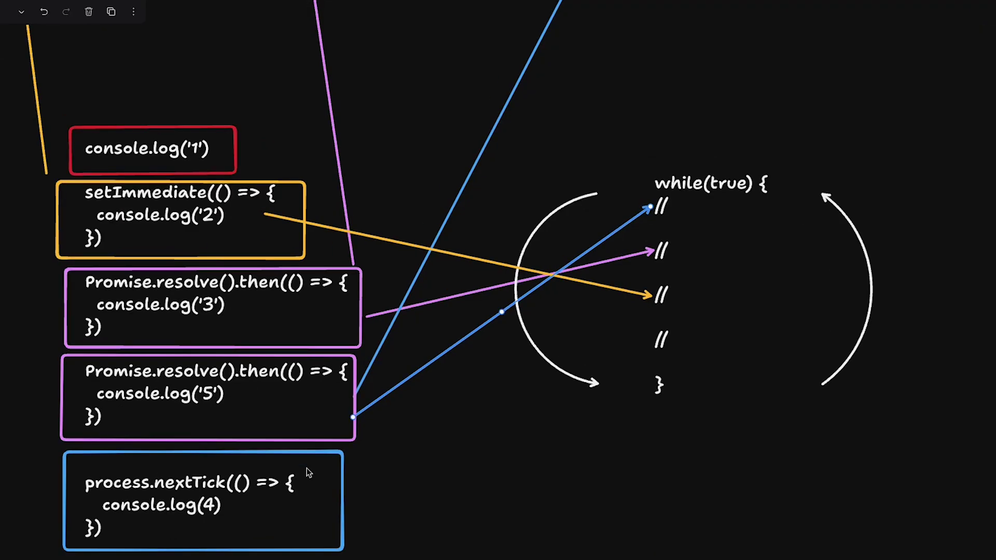
Examine the process.nextTick box on the whiteboard, the top-level code in index.js and the second line of terminal output
click(310, 472)
click(552, 420)
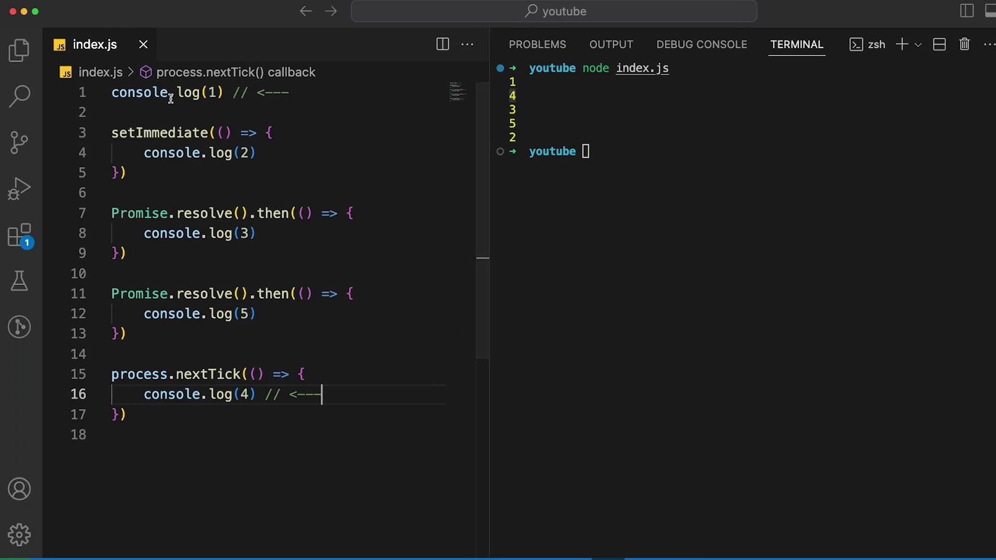
click(161, 109)
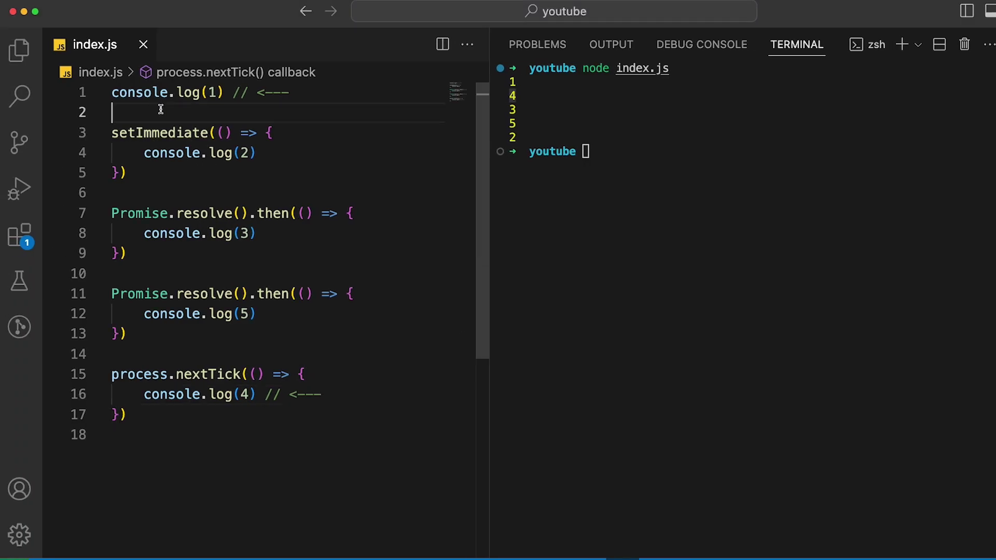
drag(160, 109, 160, 444)
click(160, 444)
triple_click(151, 94)
click(177, 115)
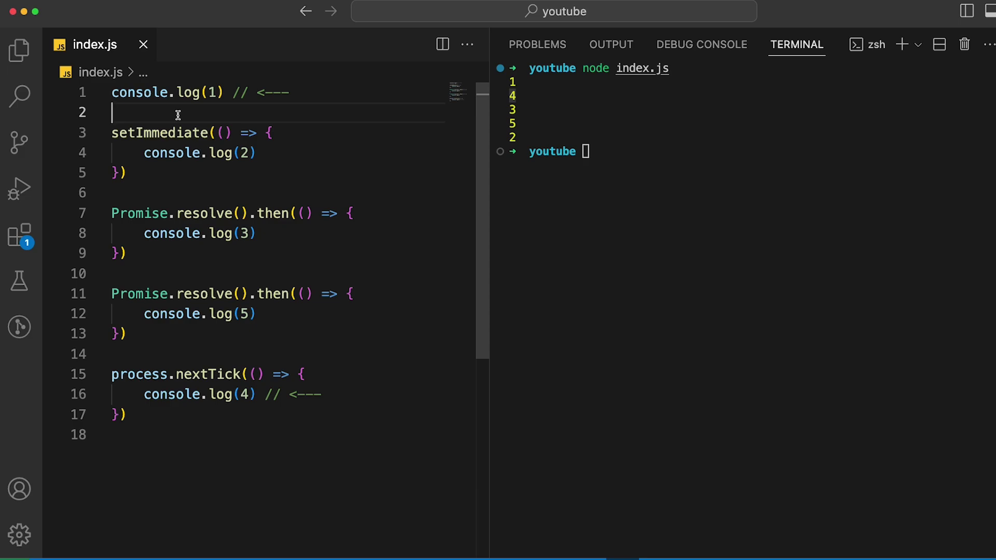
click(513, 95)
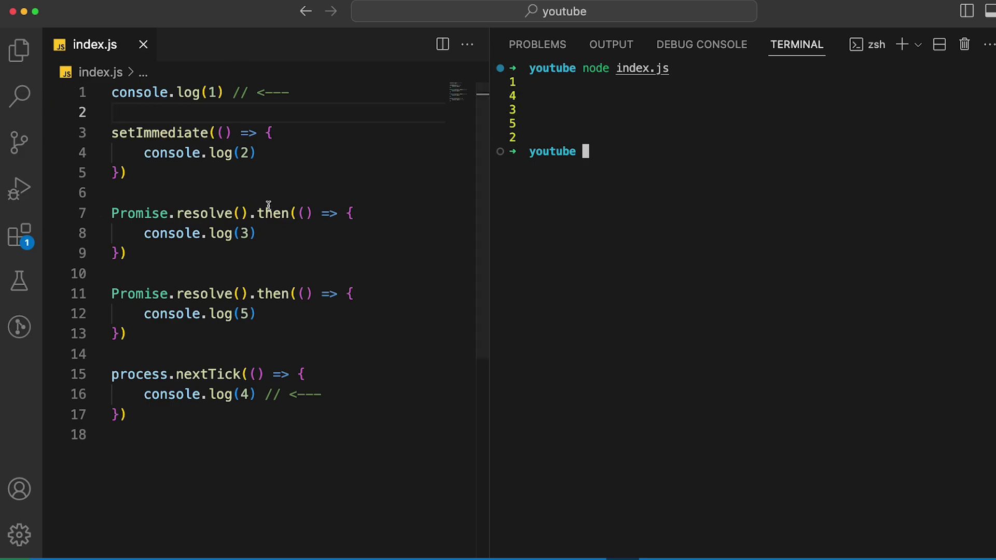
Compare the two Promise blocks in index.js with the terminal output and with their purple boxes on the whiteboard
click(144, 260)
key(ctrl+shift+super+Right)
click(139, 335)
key(ctrl+shift+super+Right)
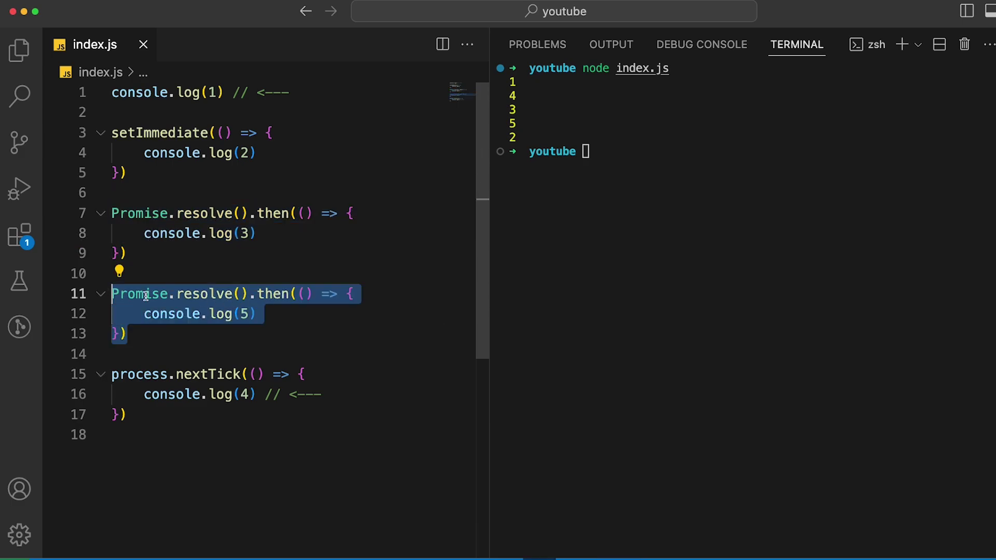
click(249, 313)
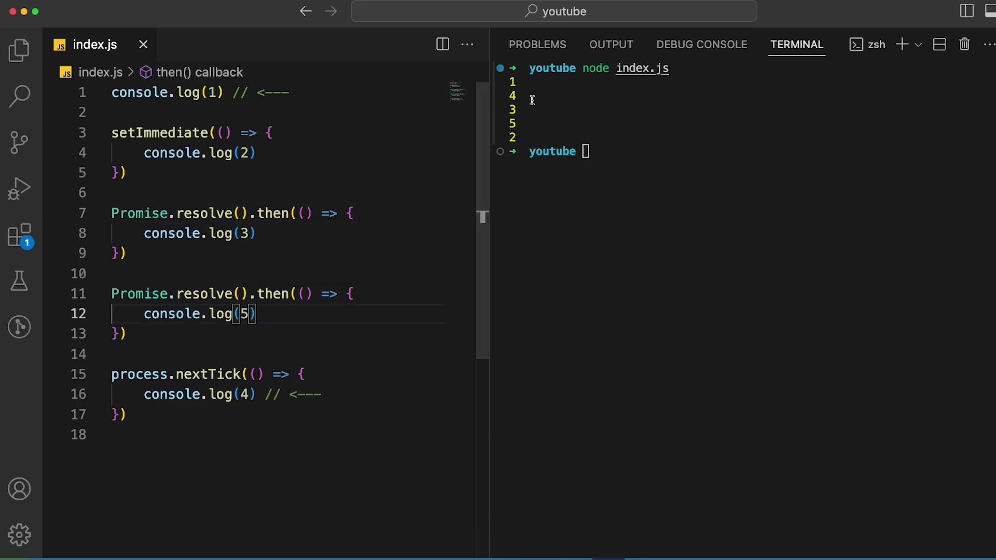
triple_click(510, 111)
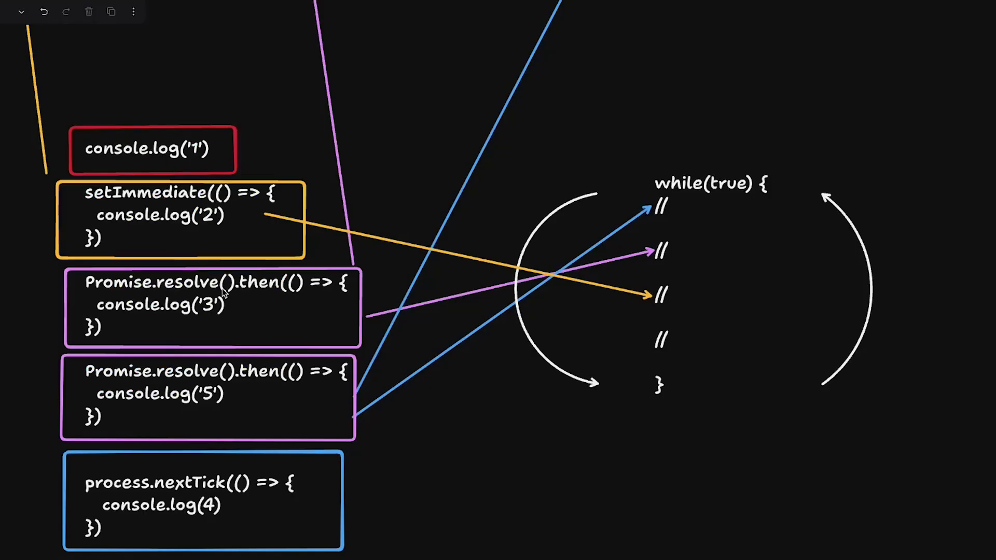
click(67, 369)
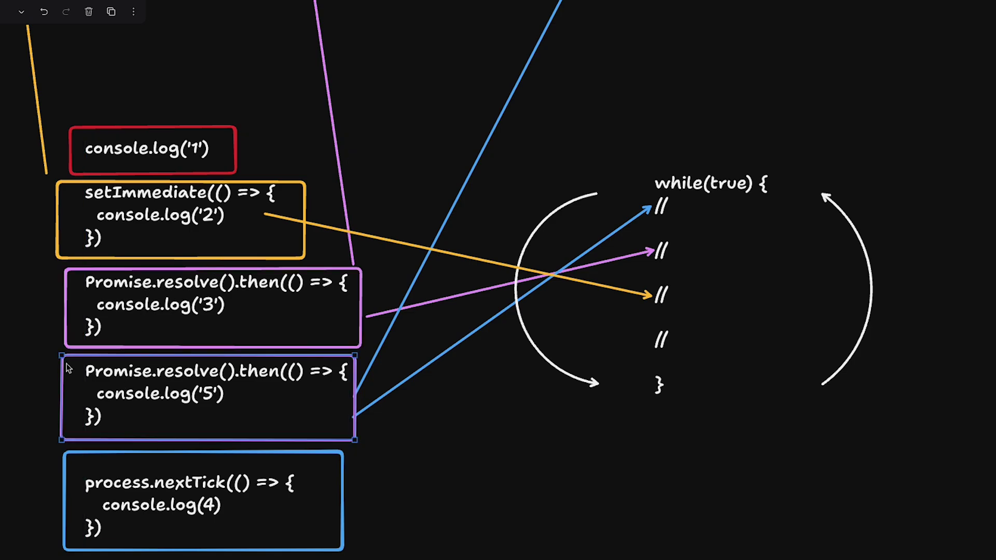
click(67, 325)
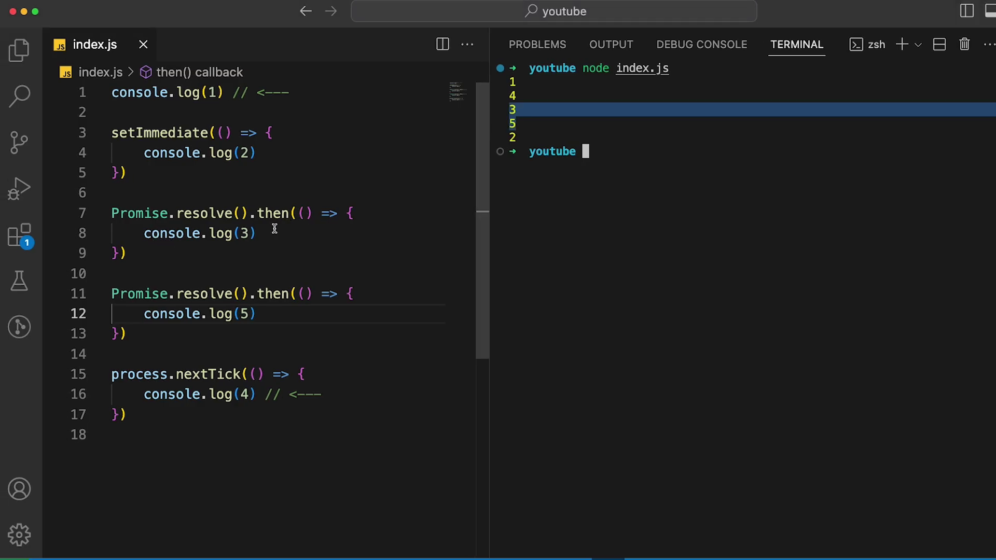
Check the first Promise block in index.js against the order of the 3 and 5 lines in the terminal output
drag(111, 213, 191, 255)
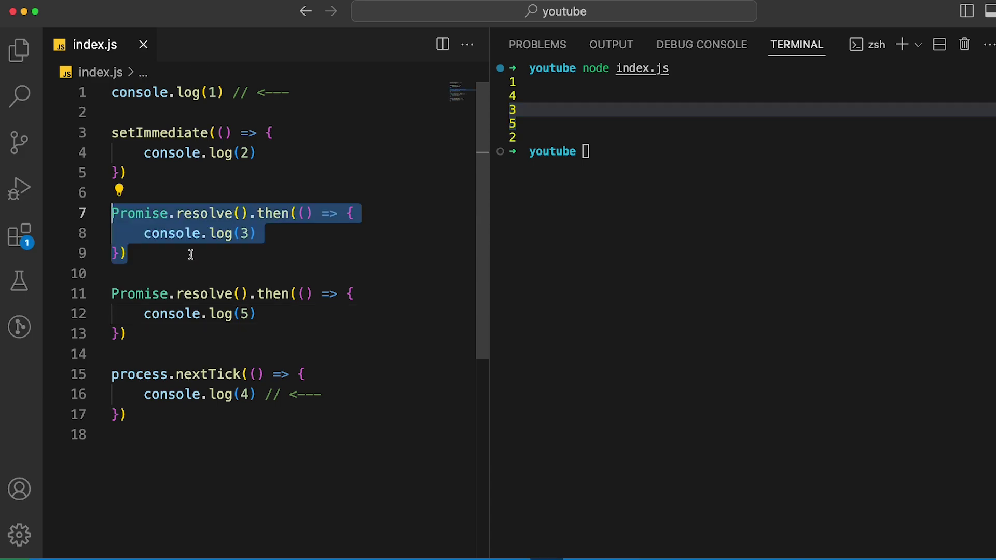
drag(528, 124, 511, 109)
click(524, 127)
click(563, 122)
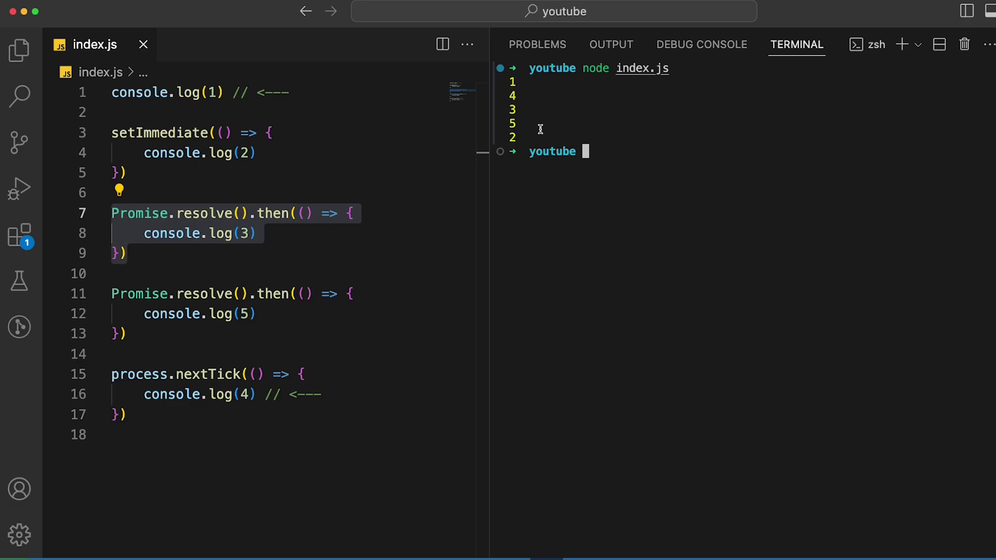
click(177, 213)
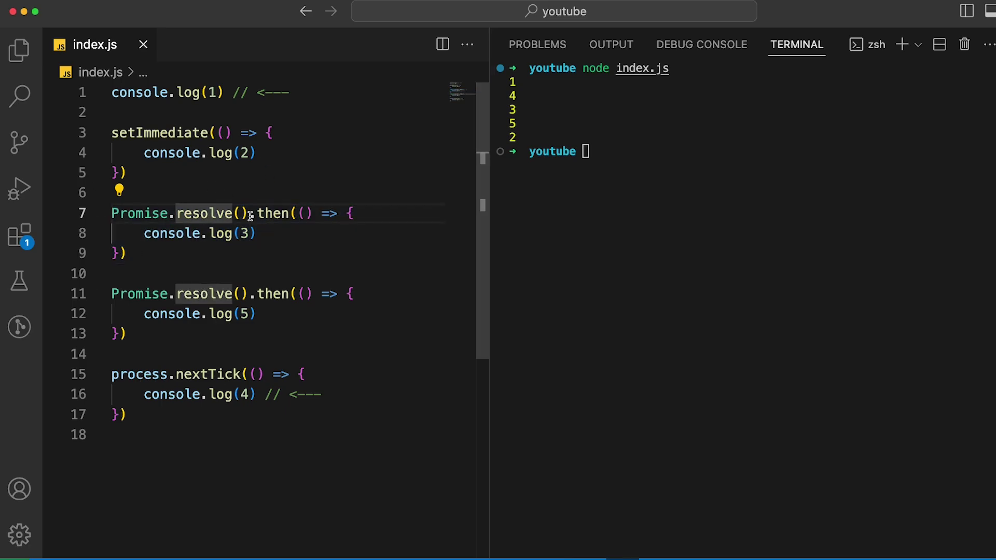
click(169, 255)
drag(521, 124, 511, 111)
Examine the setImmediate block in index.js and the setImmediate prerender code in the whiteboard's Next.js conference photo
drag(159, 180, 97, 119)
click(159, 182)
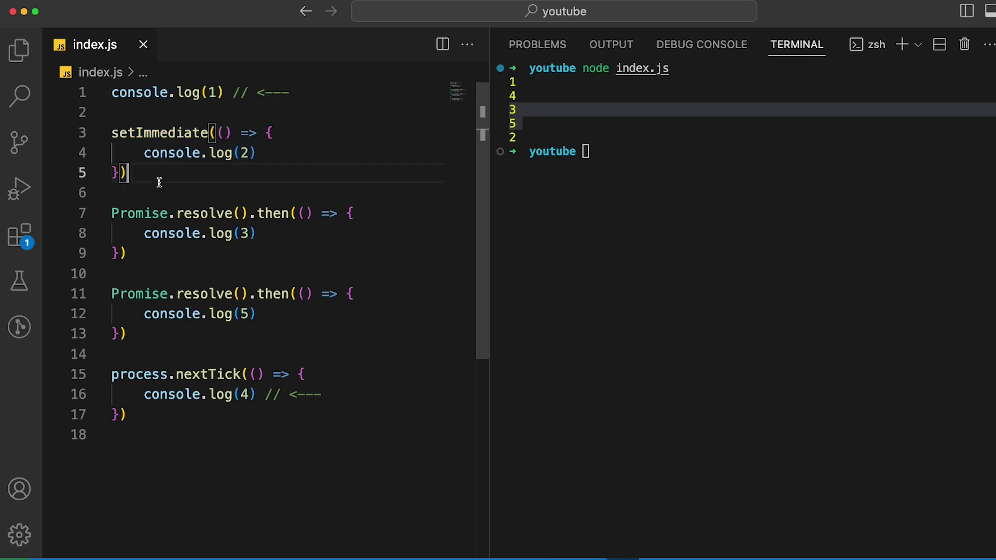
drag(156, 180, 98, 132)
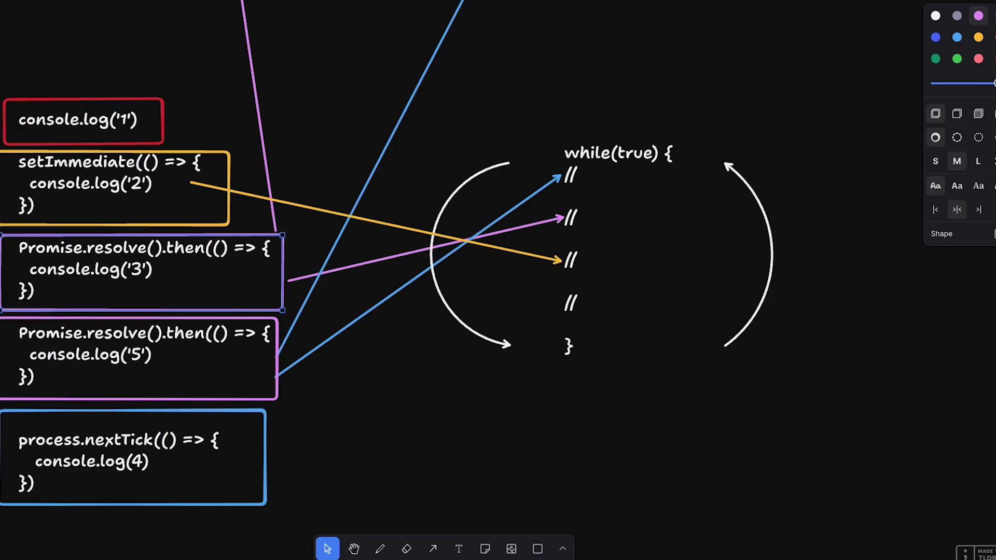
scroll(189, 179, up, 15)
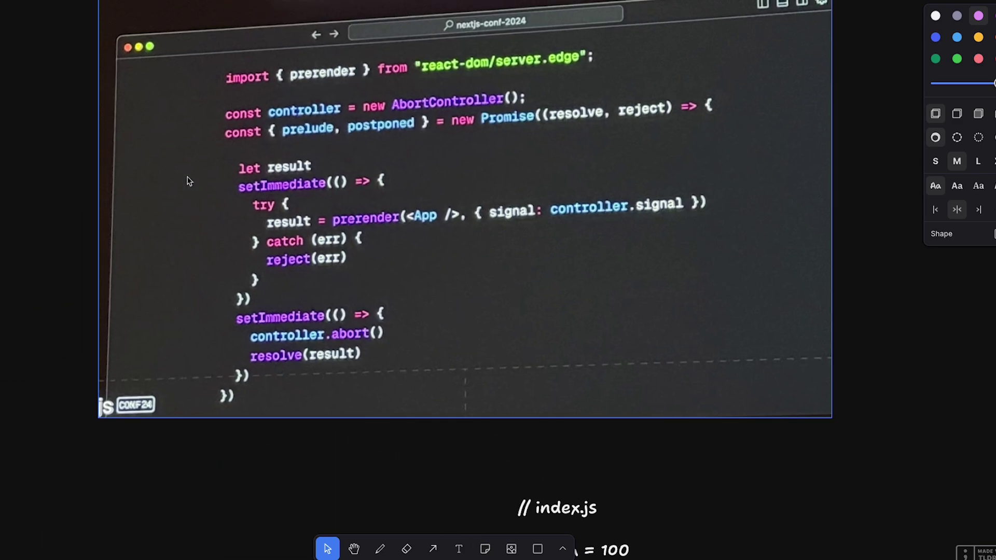
click(351, 219)
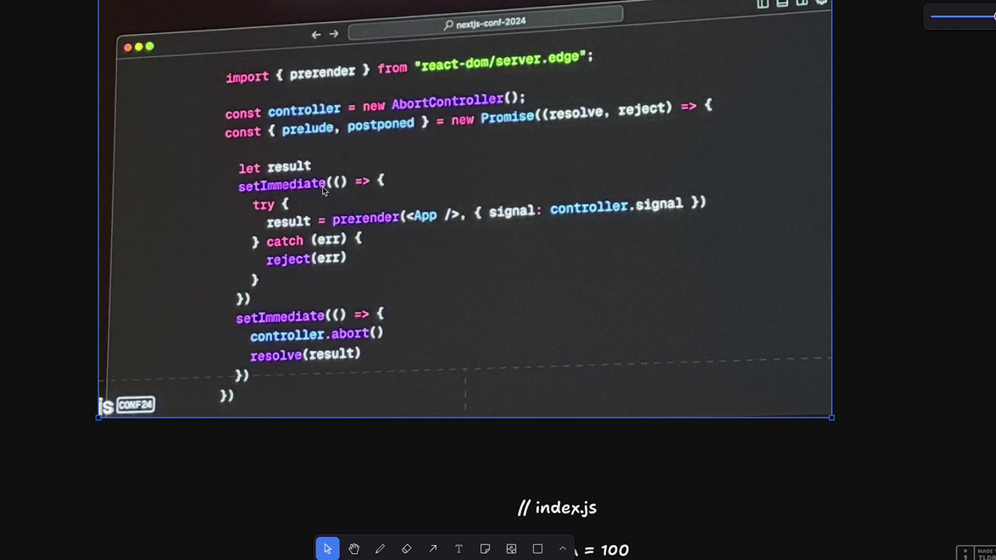
key(Escape)
click(288, 225)
scroll(289, 303, down, 2)
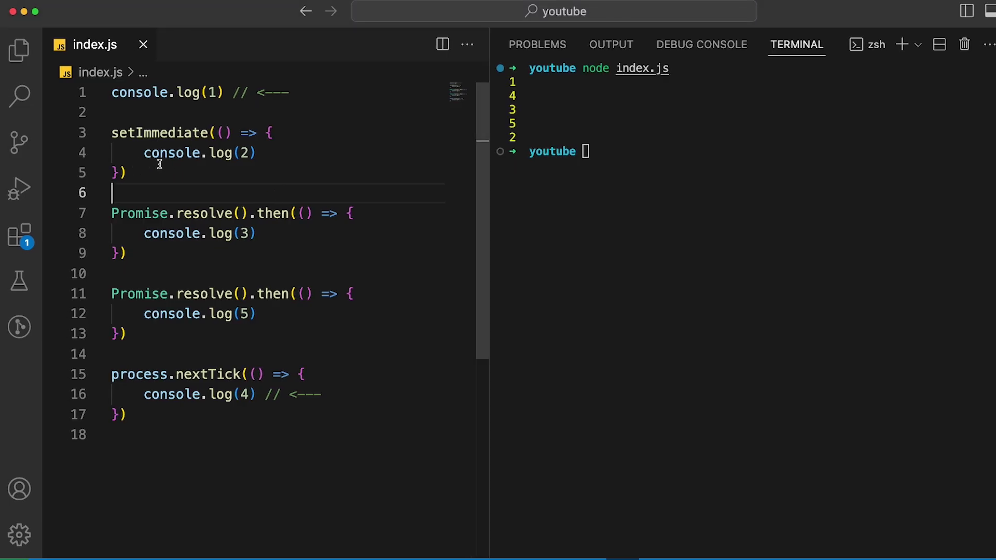
Replace console.log(2) in the setImmediate callback with prerender() and add the comment // renders the react component above it
drag(145, 153, 459, 154)
text(prerender())
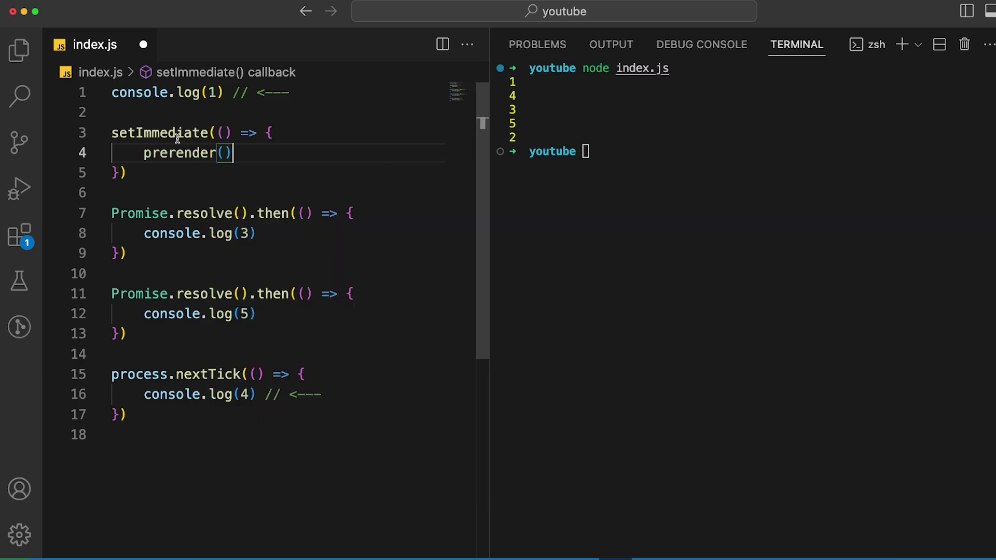
key(super+shift+Return)
text(// render)
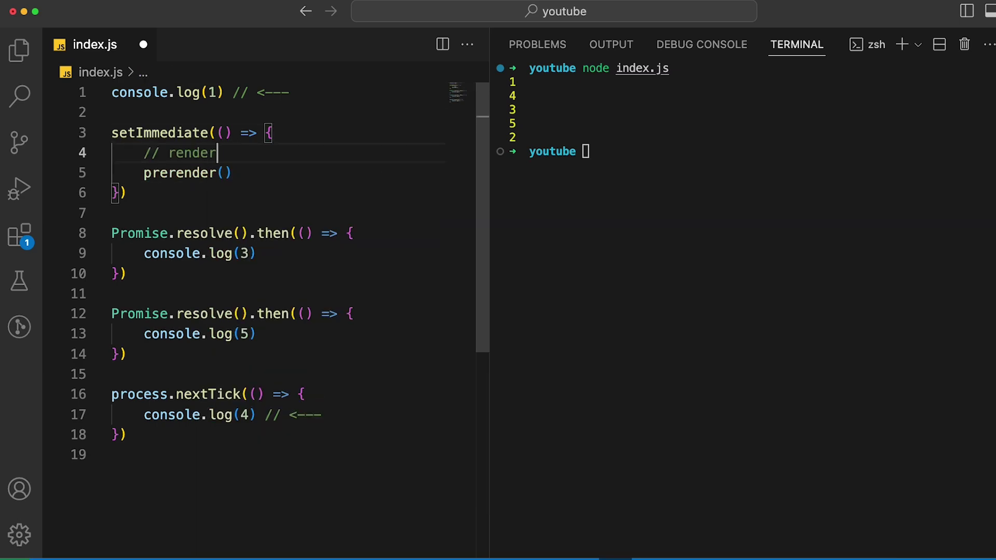
text(s the react component)
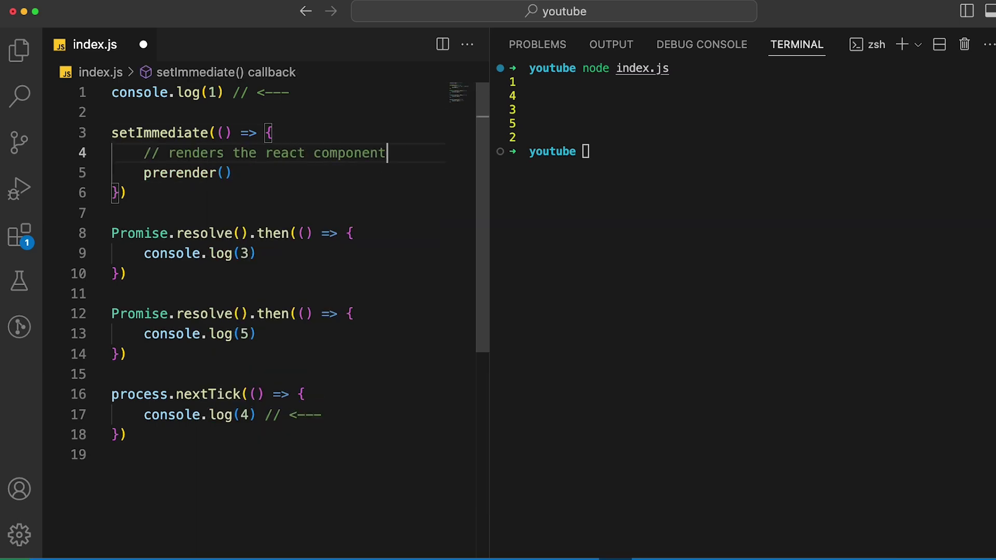
Add the comment lines // HTML out of it and // returns a stream directly above prerender()
key(Return)
text(// HTML)
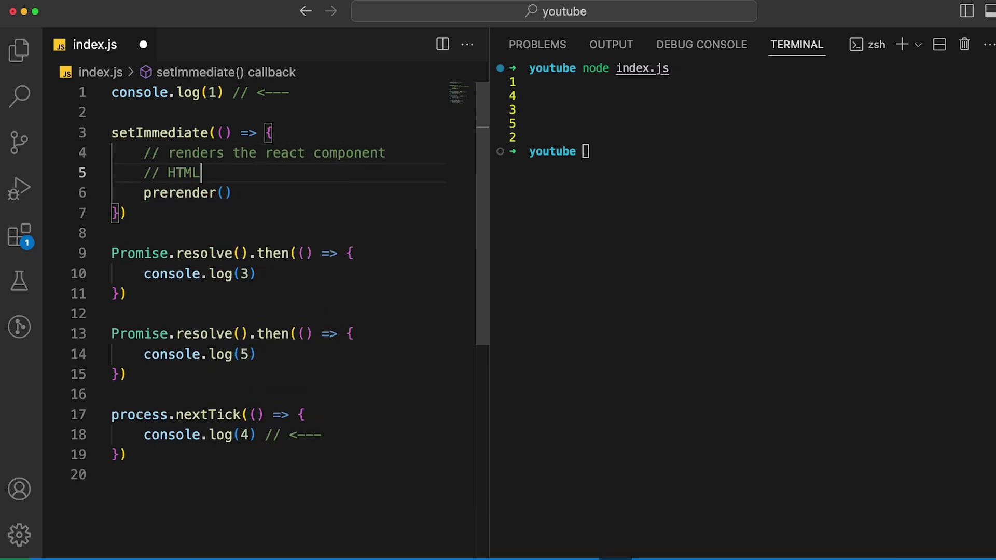
text( out of it)
key(Return)
text(// starts a)
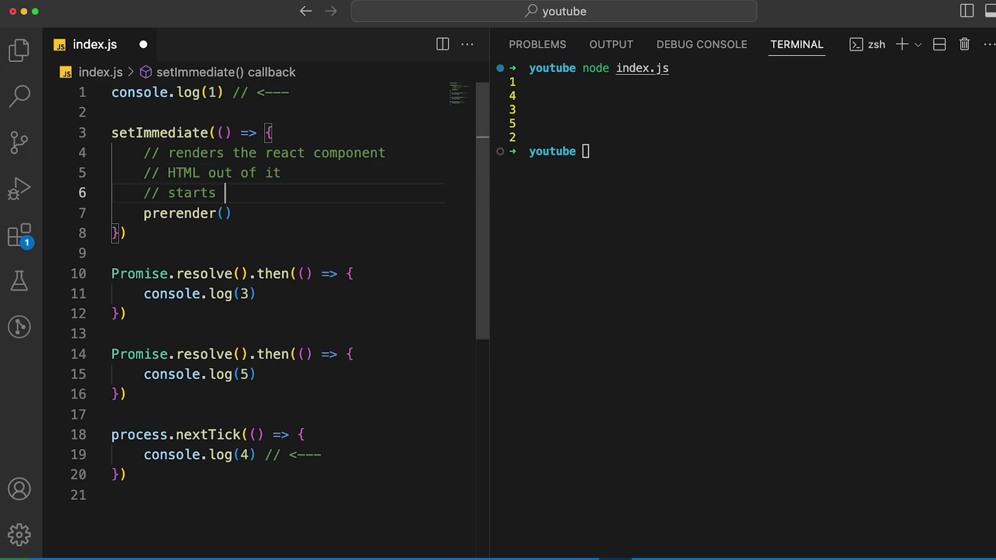
text( t)
key(BackSpace)
key(BackSpace)
key(BackSpace)
key(BackSpace)
key(BackSpace)
key(BackSpace)
key(BackSpace)
key(BackSpace)
key(BackSpace)
key(BackSpace)
text(returns a stream)
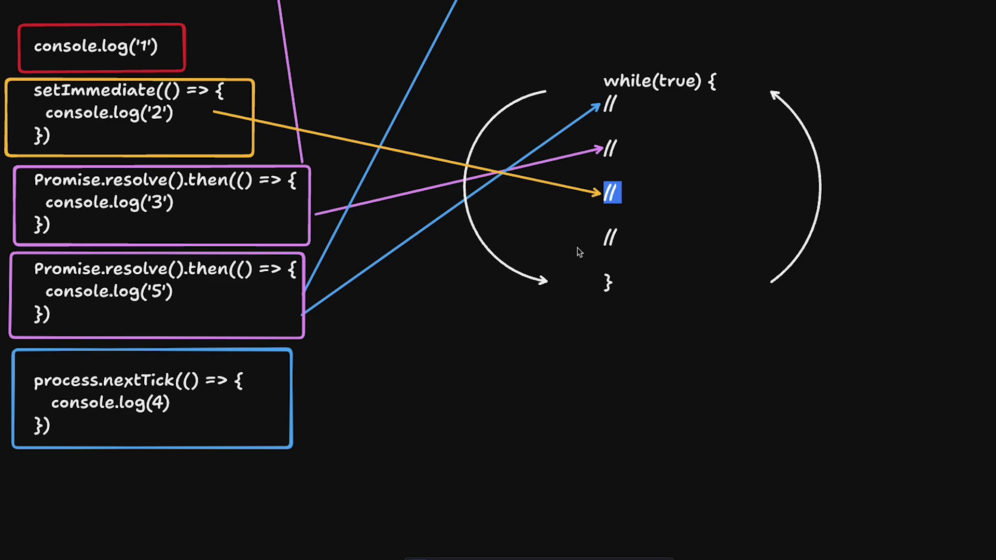
Review the setImmediate box, the task and microtask queues and the two setImmediate calls in the conference photo on the whiteboard
click(201, 139)
click(7, 115)
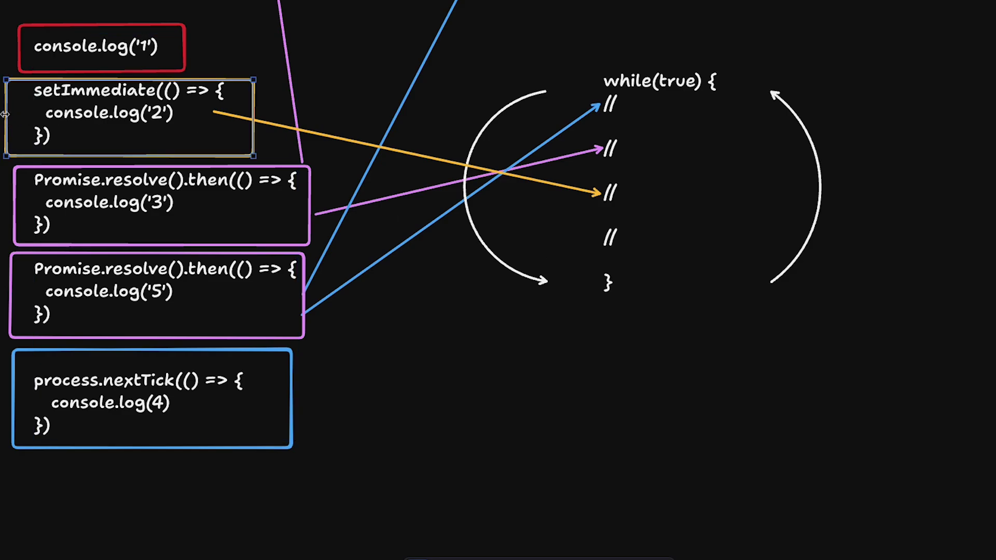
scroll(8, 115, up, 8)
click(78, 193)
click(416, 176)
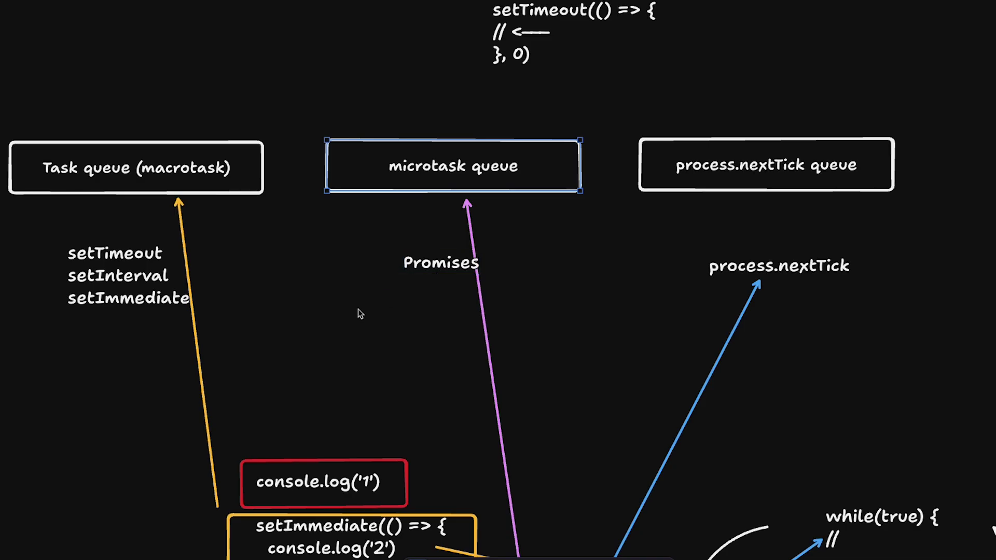
scroll(388, 294, down, 4)
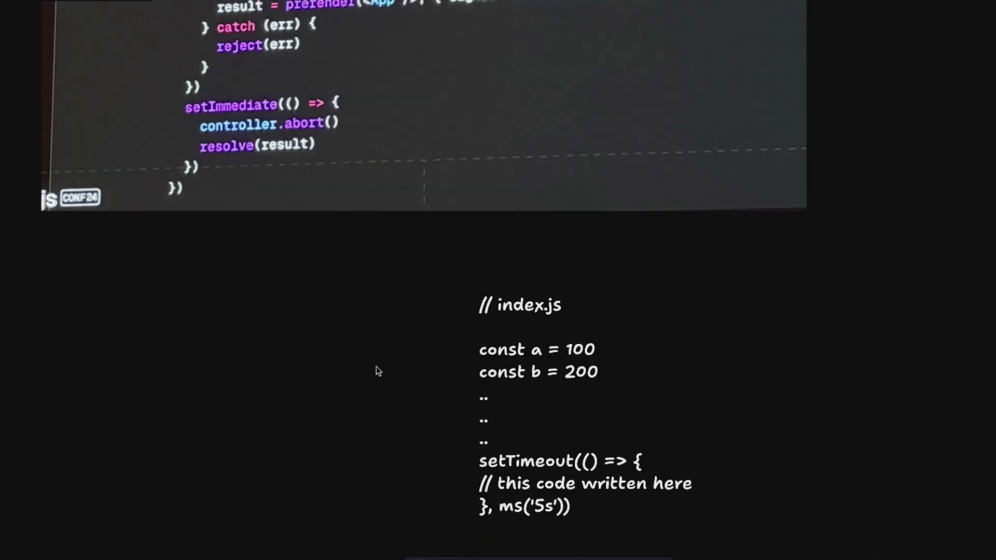
scroll(394, 140, up, 3)
click(369, 147)
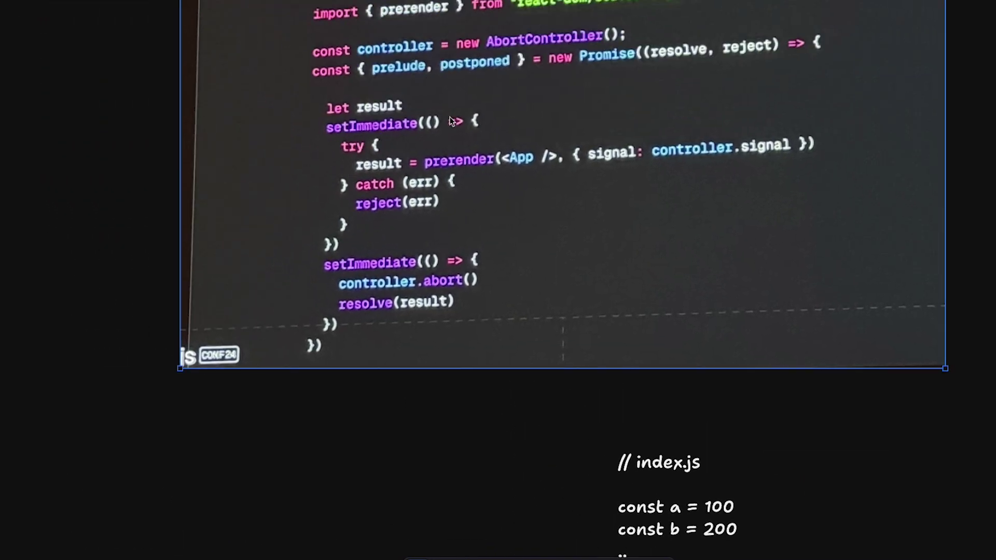
scroll(362, 251, down, 15)
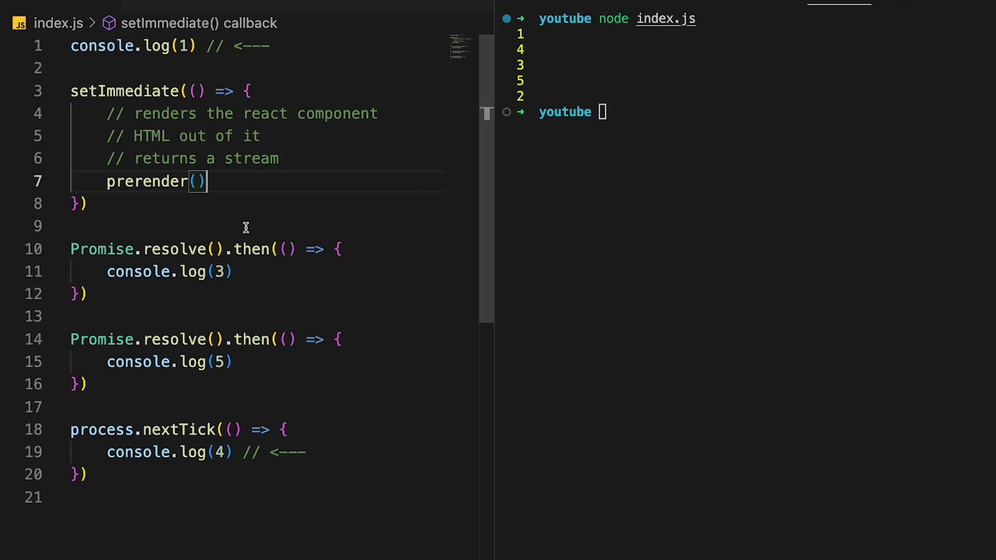
Replace all of index.js with only the setImmediate block and paste a second copy of it below, separated by blank lines
drag(111, 199, 67, 102)
key(super+c)
key(super+a)
key(super+v)
key(Return)
key(Return)
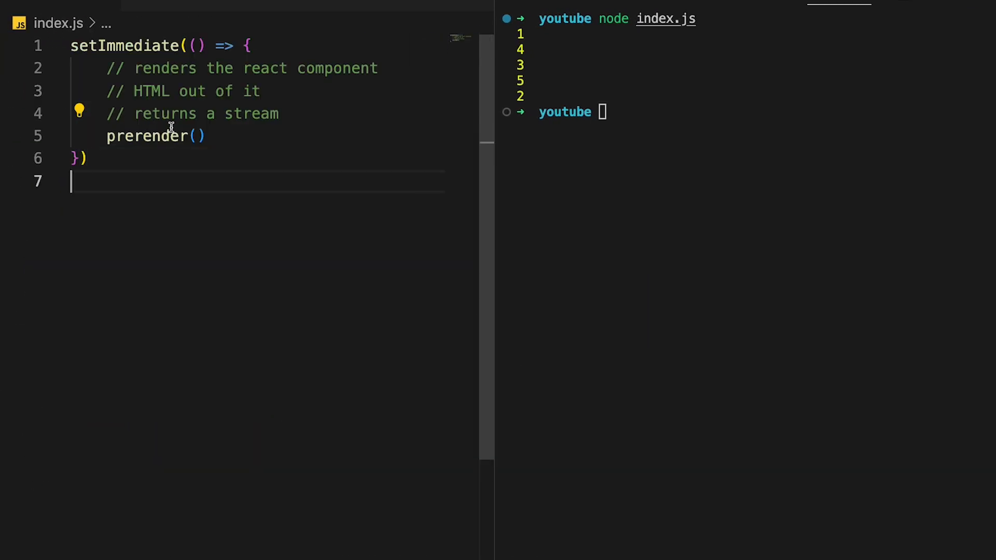
key(Return)
key(super+v)
Replace the contents of the second setImmediate callback with only an abort() call, without the copied comments
drag(207, 317, 107, 317)
text(abirt)
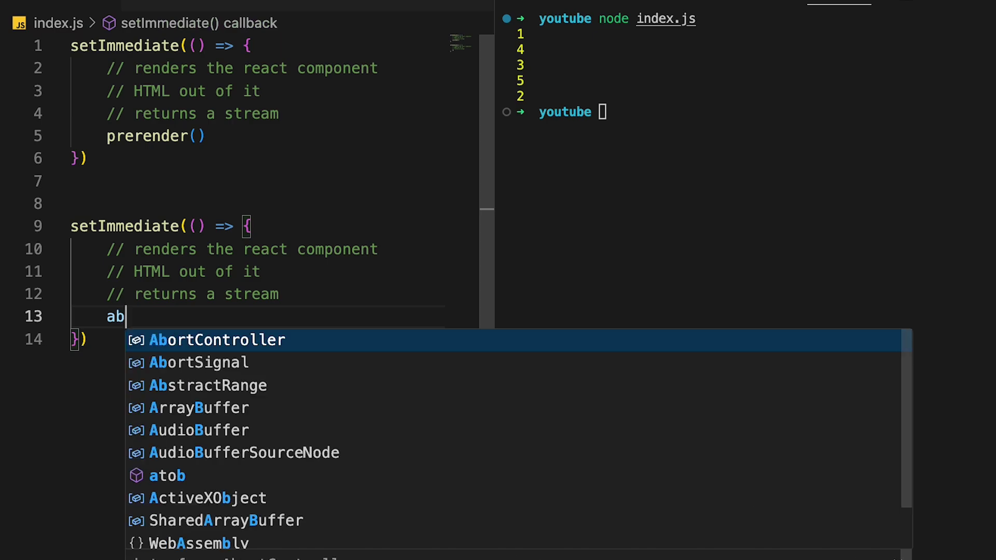
key(BackSpace)
key(BackSpace)
key(BackSpace)
text(ort()
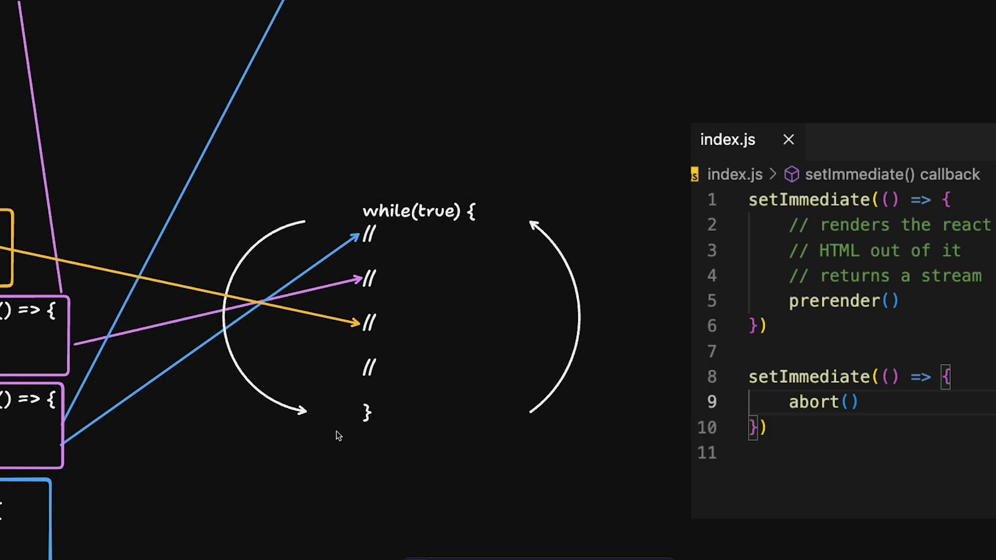
Review the while(true) event loop sketch and the task, microtask and process.nextTick queues on the whiteboard, then return to the code editor
scroll(786, 266, down, 2)
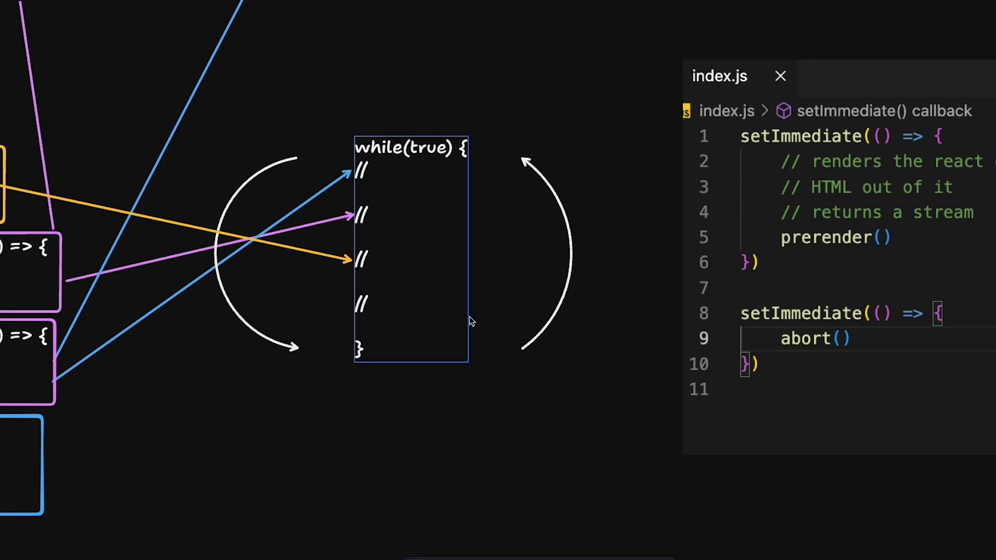
scroll(344, 303, left, 10)
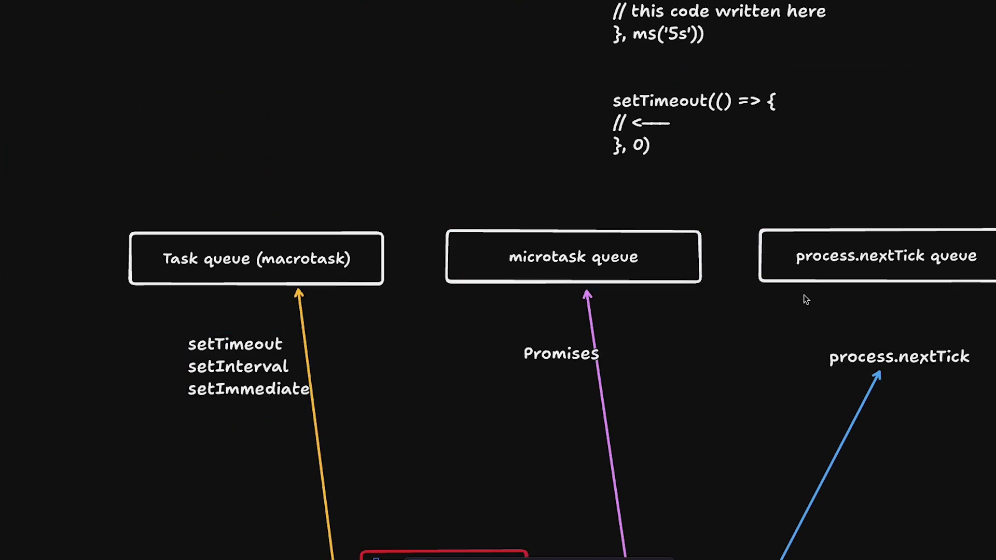
scroll(804, 295, down, 9)
scroll(804, 295, right, 14)
scroll(804, 294, left, 2)
click(644, 156)
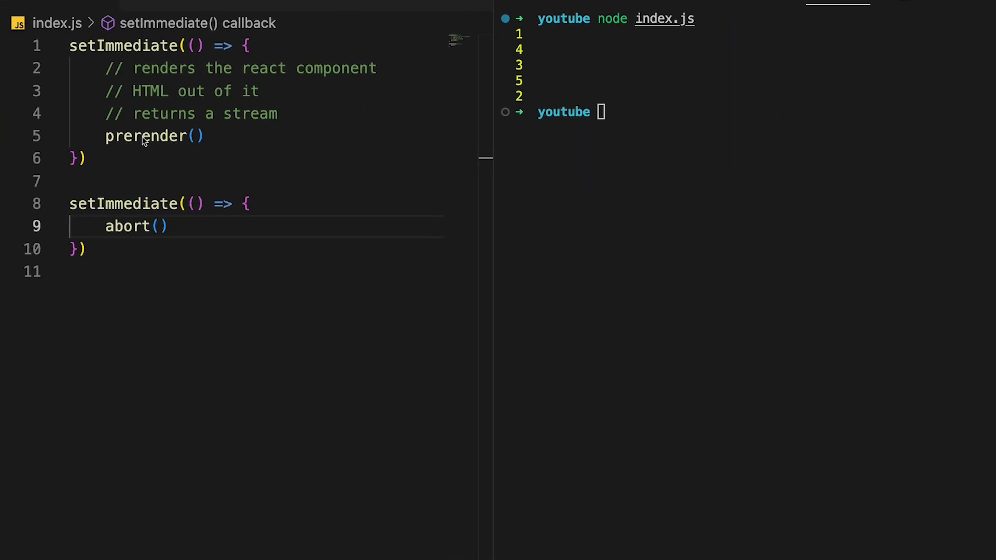
Declare a function prerender() with an open body above the first setImmediate block in index.js
double_click(144, 135)
click(157, 45)
key(Home)
key(Return)
key(Return)
key(Up)
key(Up)
text(f)
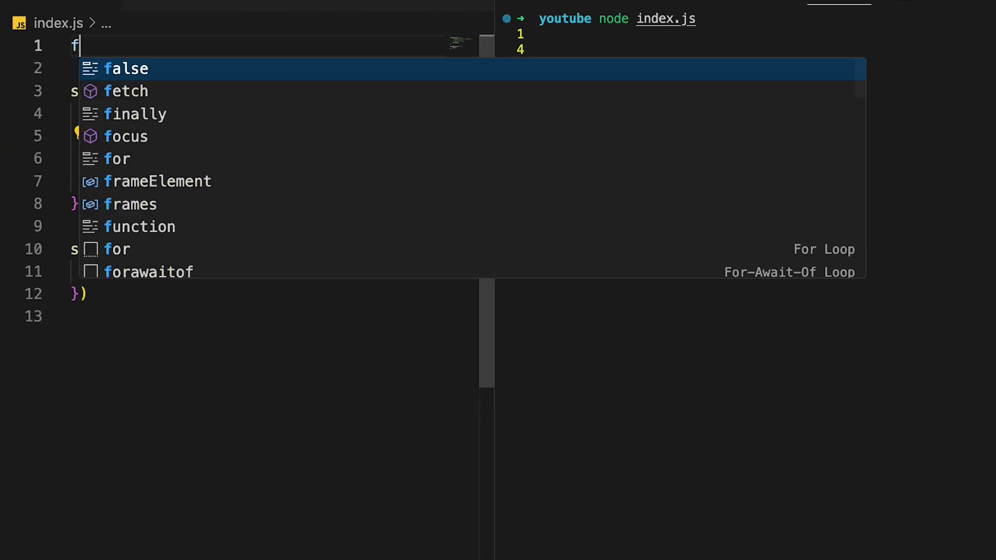
text(unction prerender() {)
key(Return)
text(proc)
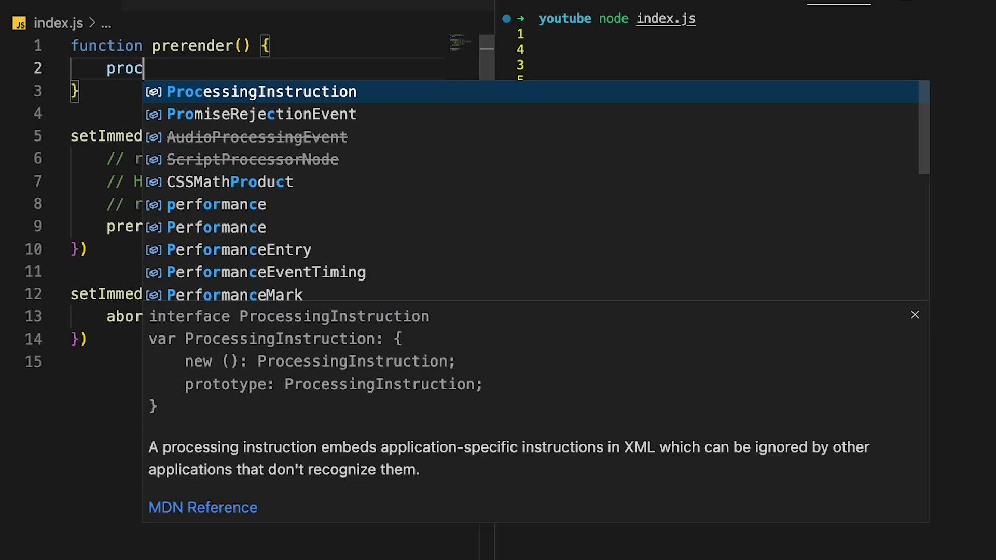
key(Tab)
text(.)
key(alt+BackSpace)
key(alt+BackSpace)
text(process.)
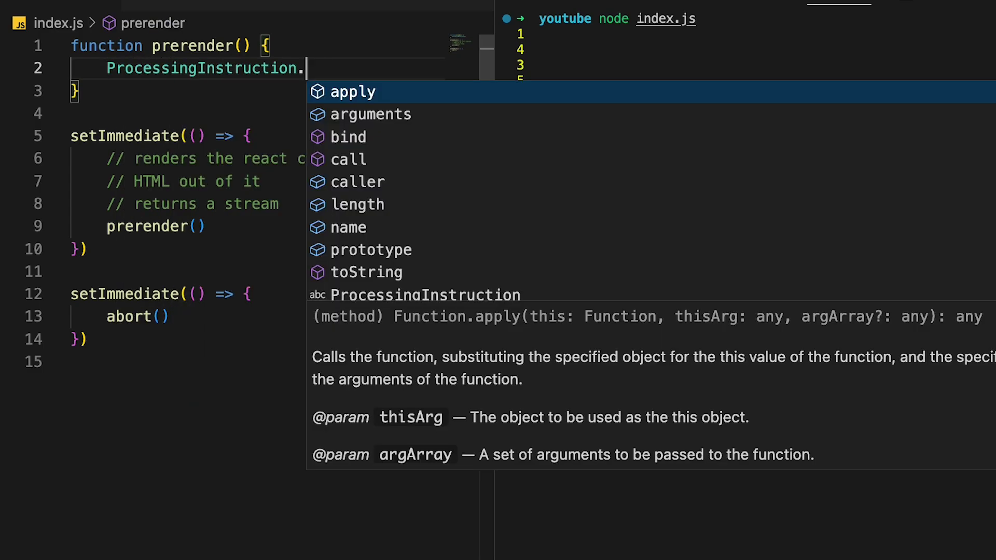
key(alt+BackSpace)
key(alt+BackSpace)
Add a process.nextTick(() => {}) call containing a // comment inside prerender(), followed by a blank line
text(process.nextTick(() => {)
key(Return)
text(//)
key(Down)
key(Return)
key(Return)
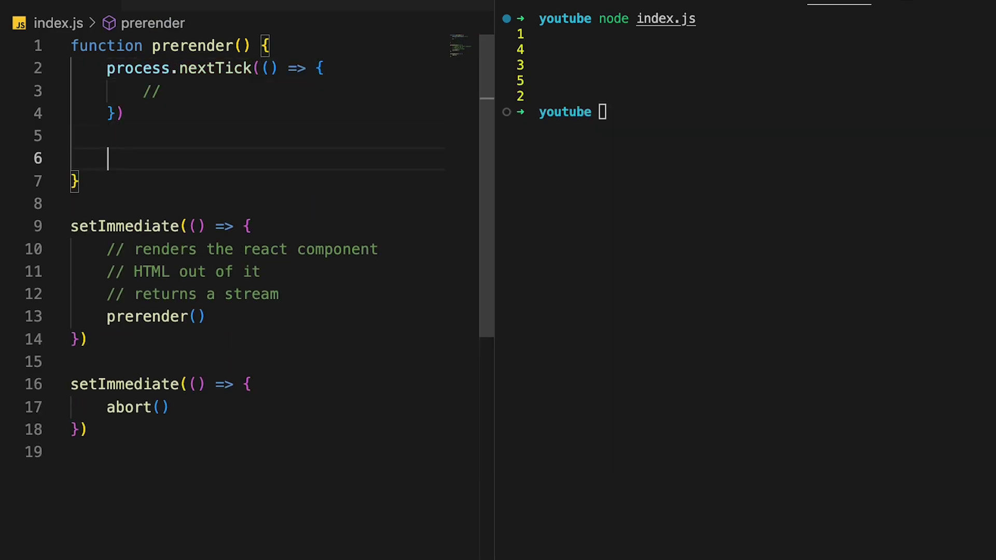
Add Promise.resolve() to prerender() with the comment // .... above it and // ... below, separated by a blank line
text(Promise.resolve())
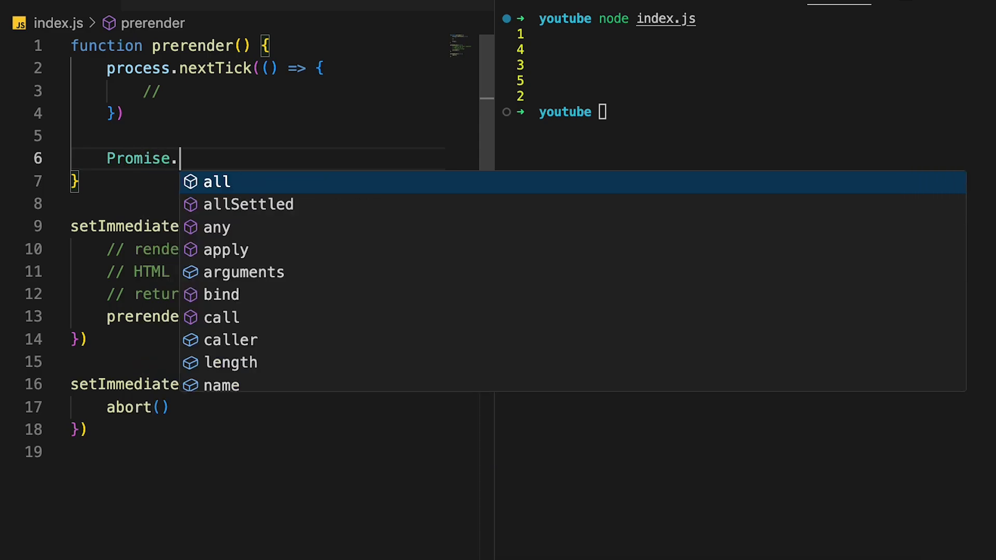
key(super+shift+Return)
text(// ....)
key(Down)
key(End)
key(Return)
key(Return)
text(// ...)
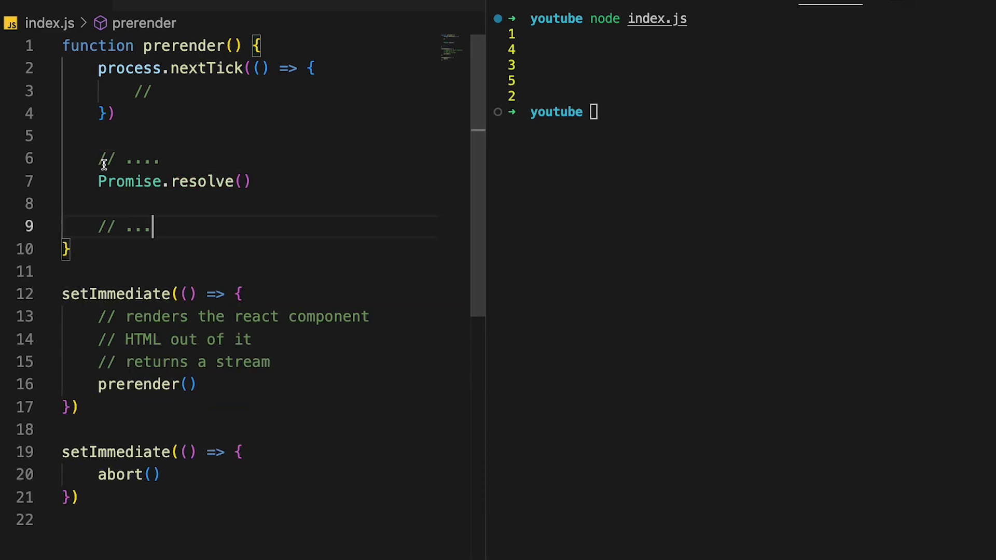
Highlight the process.nextTick callback's opening line inside prerender() to examine what the function schedules
drag(107, 68, 261, 69)
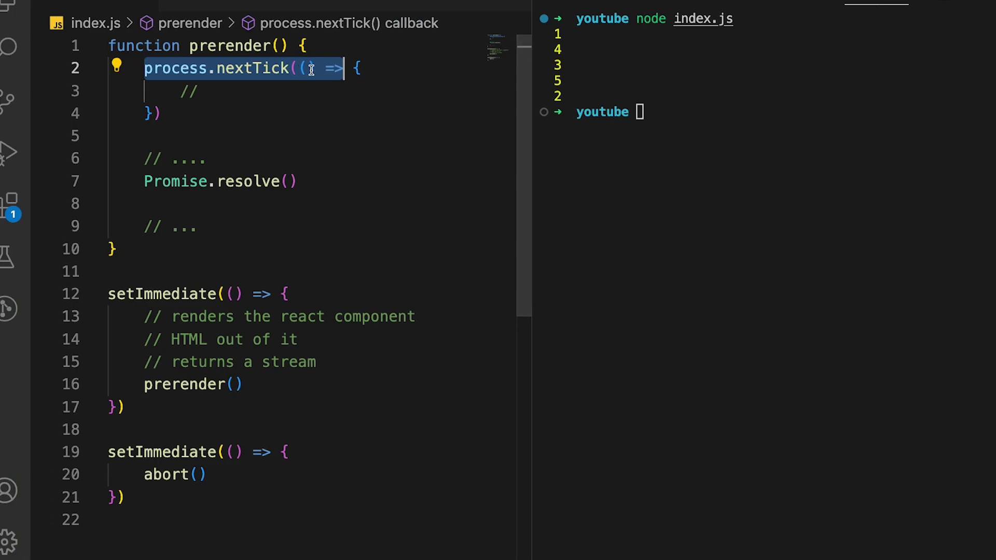